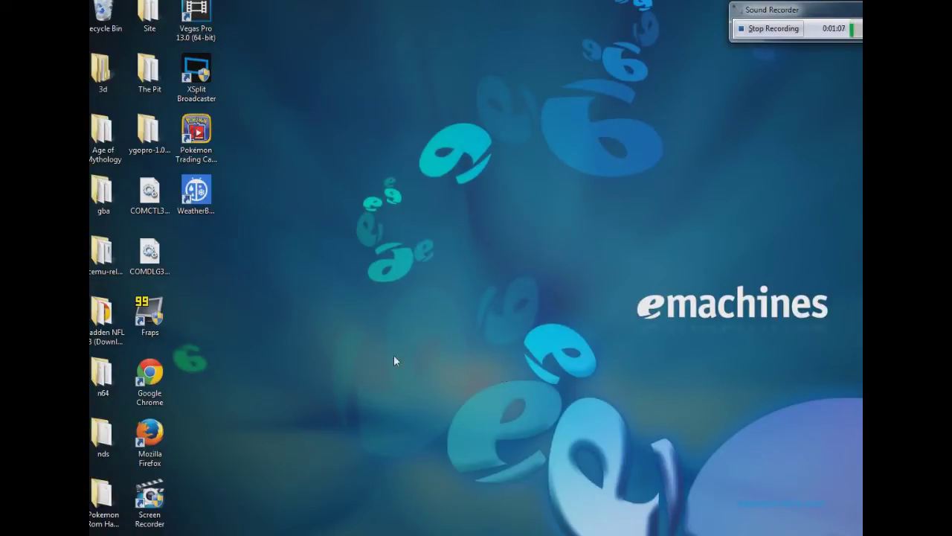
# Open the AdvanceMap 1.92 folder inside Pokemon Rom Hack Tools and run the AdvanceMap application, allowing the unverified publisher.
pyautogui.moveTo(296, 532)
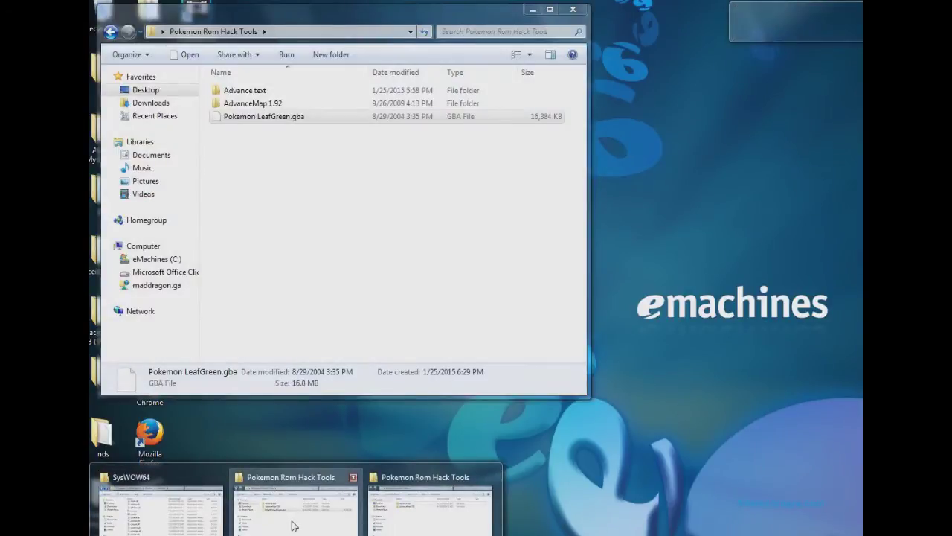
pyautogui.click(293, 526)
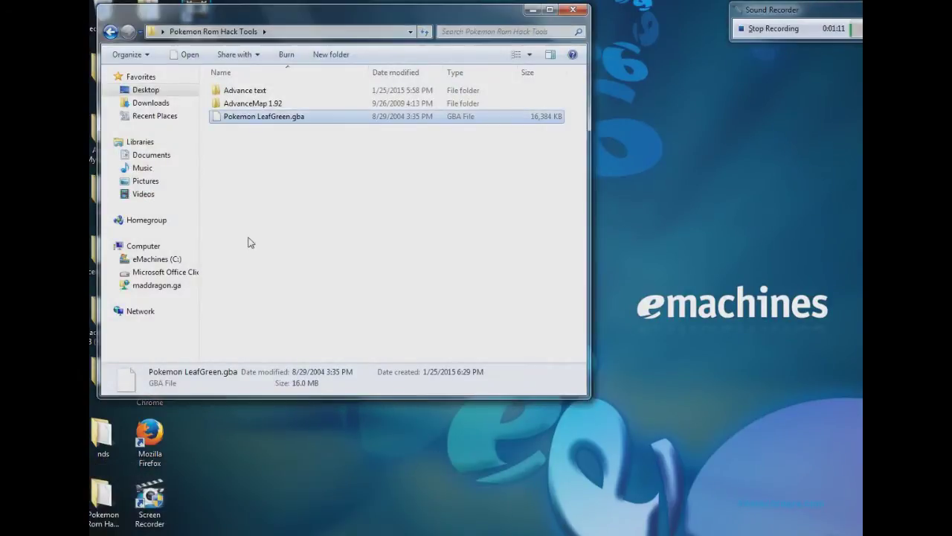
pyautogui.click(284, 164)
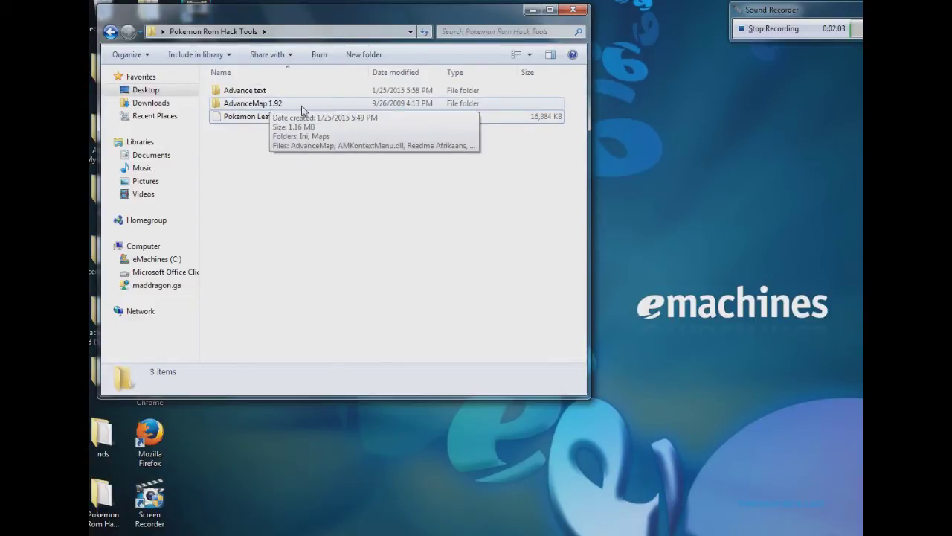
pyautogui.doubleClick(278, 109)
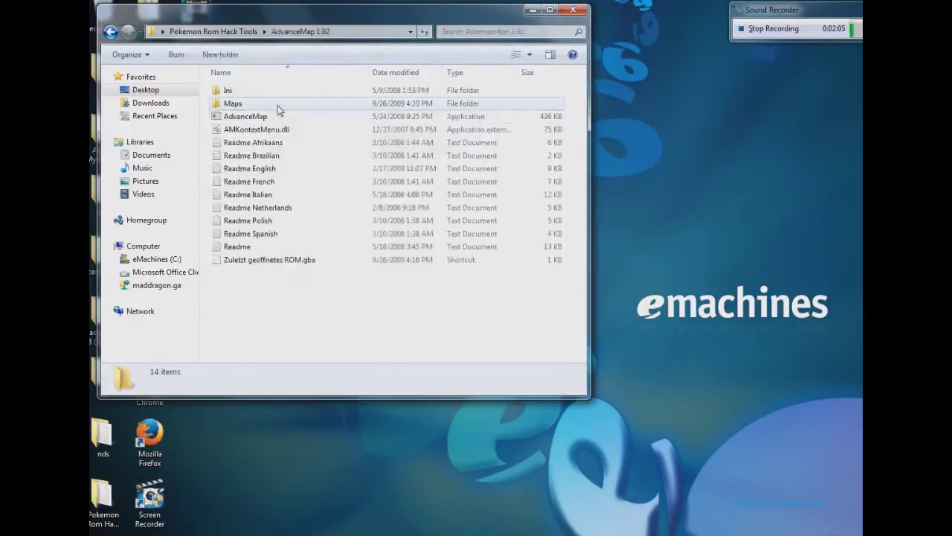
pyautogui.click(281, 117)
pyautogui.doubleClick(281, 117)
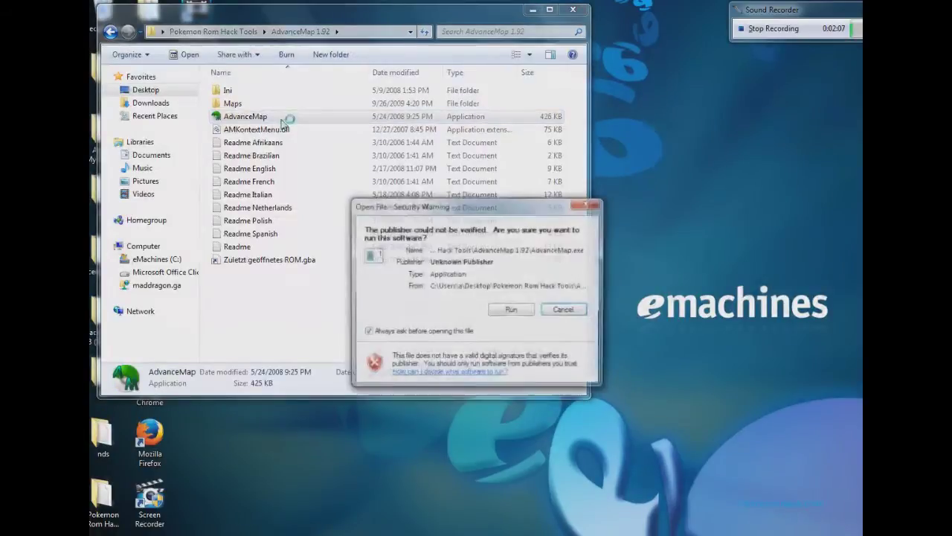
pyautogui.click(521, 311)
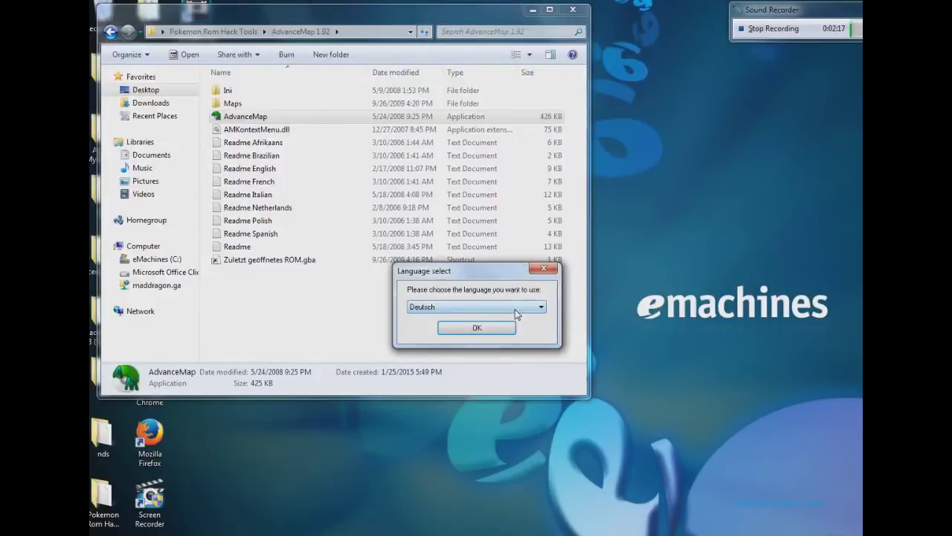
# Choose English as the program language and confirm the selection.
pyautogui.click(513, 309)
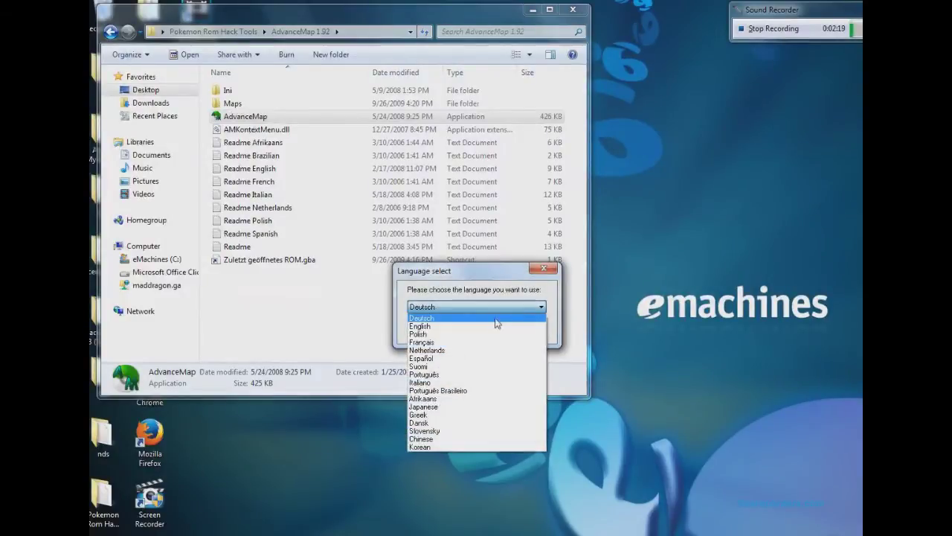
pyautogui.click(487, 322)
pyautogui.click(483, 328)
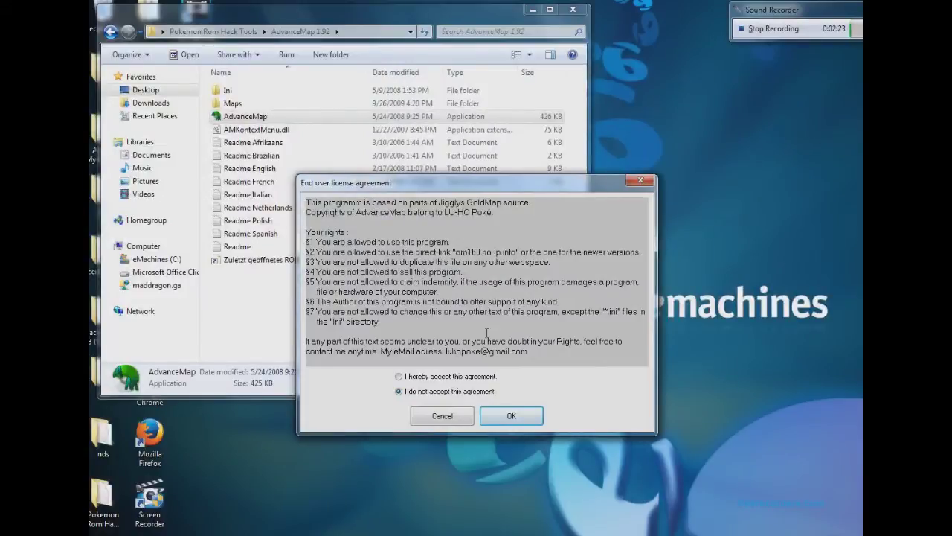
# Accept the end user license agreement and create a desktop shortcut to AdvanceMap.
pyautogui.click(400, 377)
pyautogui.click(528, 416)
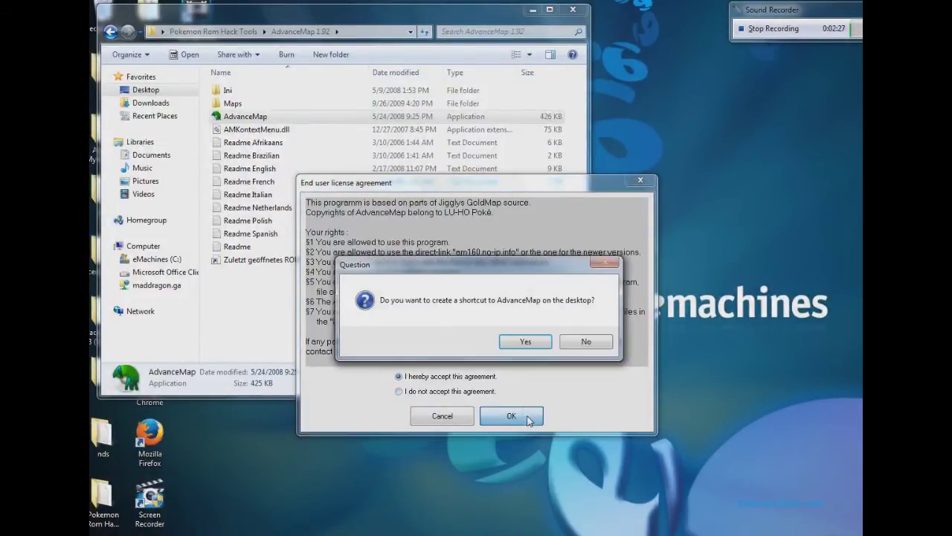
pyautogui.click(529, 340)
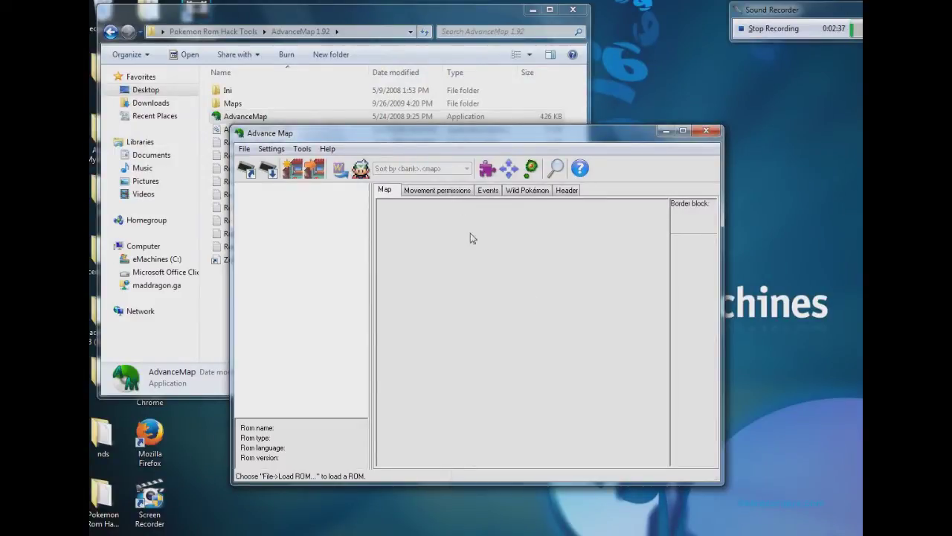
# Load the ROM Pokemon LeafGreen.gba from the Pokemon Rom Hack Tools folder on the Desktop.
pyautogui.click(244, 149)
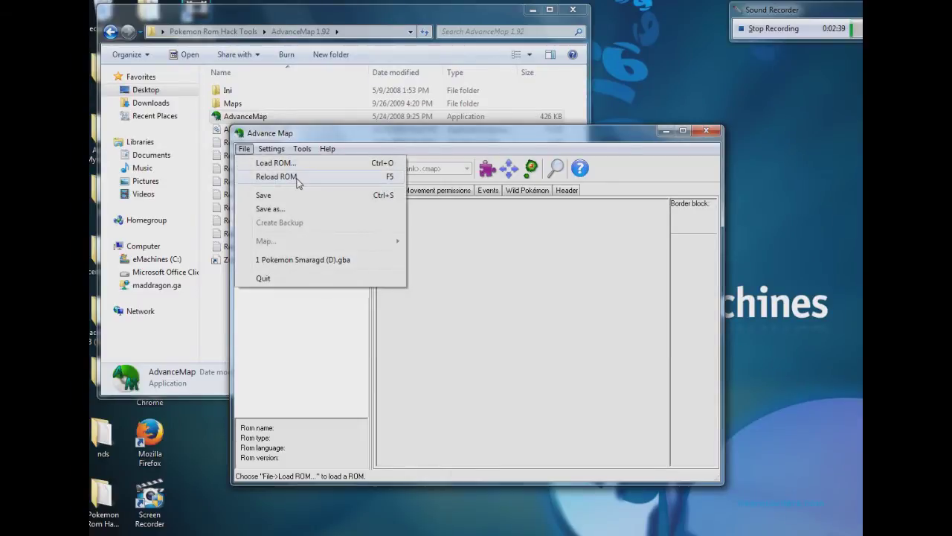
pyautogui.click(299, 181)
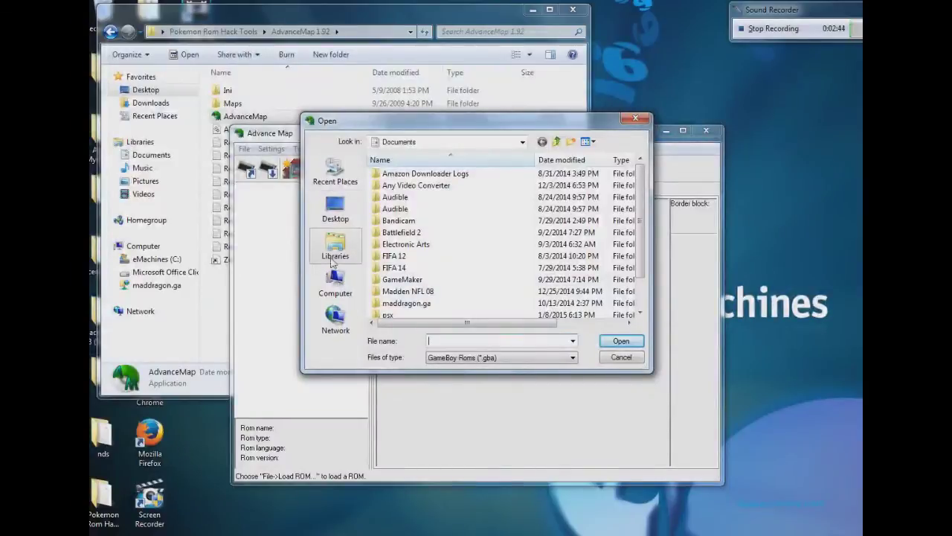
pyautogui.click(335, 211)
pyautogui.scroll(-5, 429, 248)
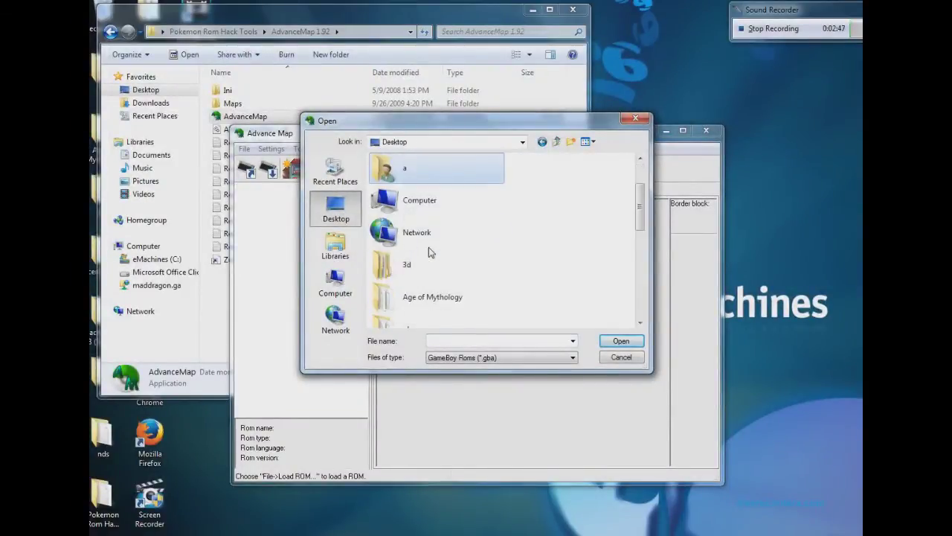
pyautogui.scroll(1, 428, 252)
pyautogui.scroll(-3, 429, 252)
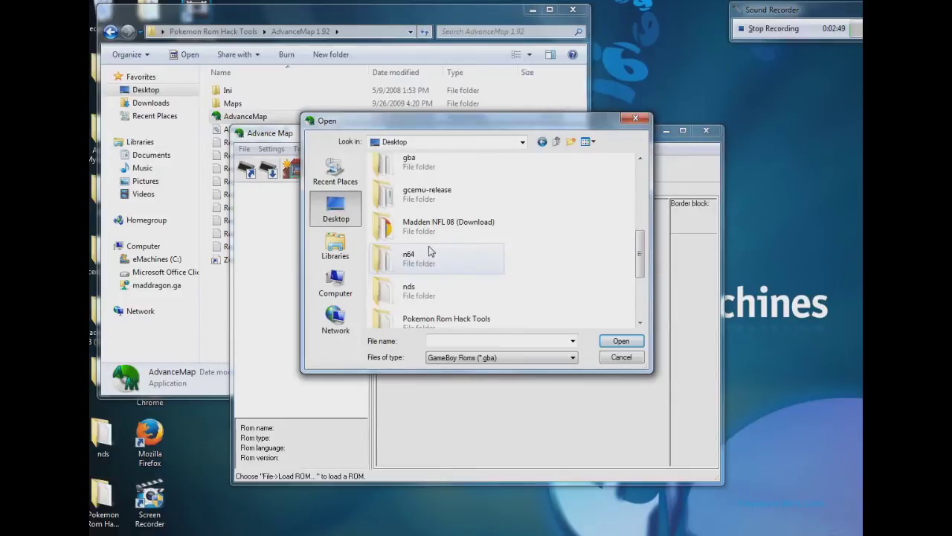
pyautogui.scroll(1, 429, 251)
pyautogui.scroll(1, 428, 252)
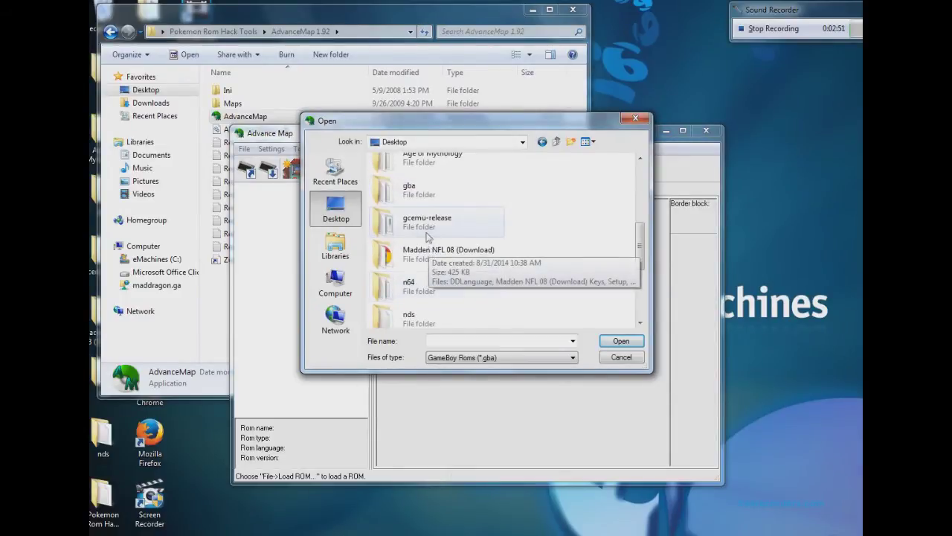
pyautogui.doubleClick(421, 195)
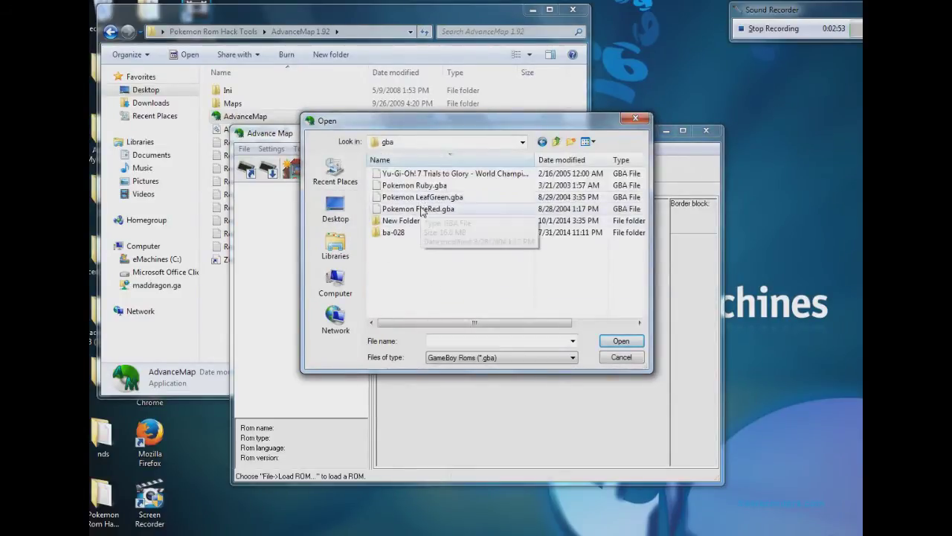
pyautogui.click(557, 142)
pyautogui.scroll(-5, 489, 240)
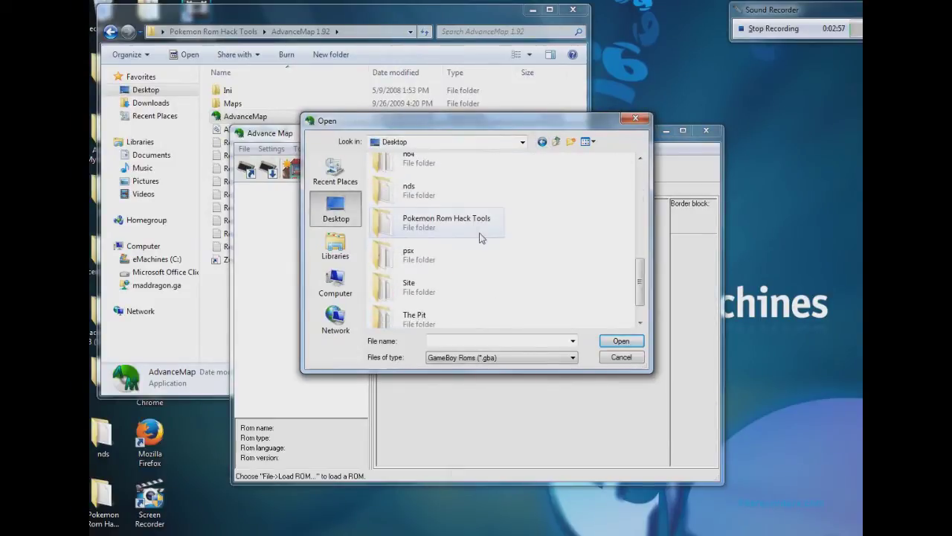
pyautogui.doubleClick(479, 236)
pyautogui.click(458, 197)
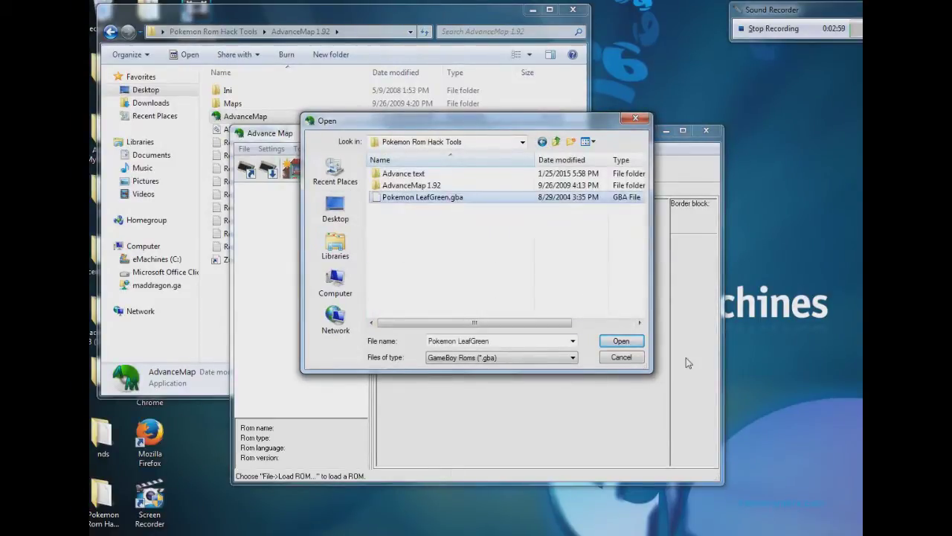
pyautogui.click(620, 341)
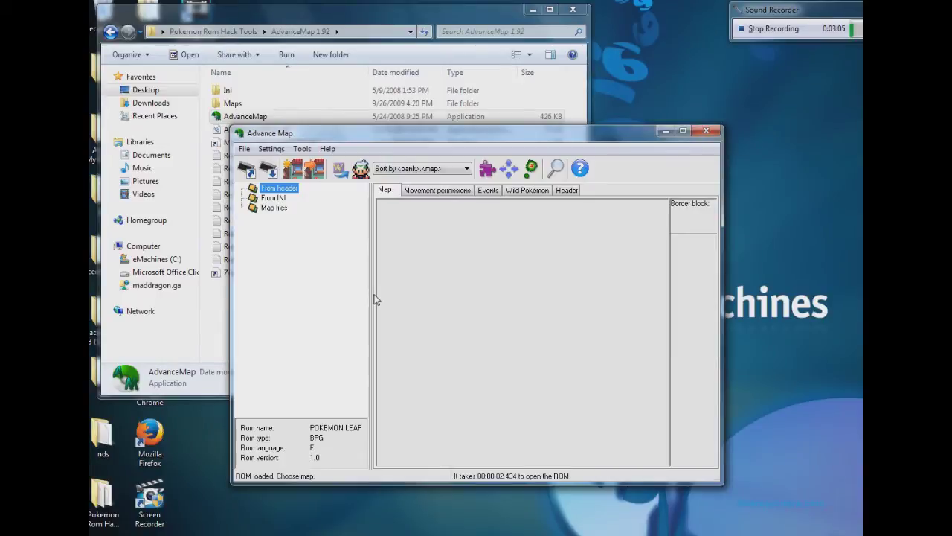
# Expand the Map files and From INI groups and look through the maps and locations they list.
pyautogui.doubleClick(274, 209)
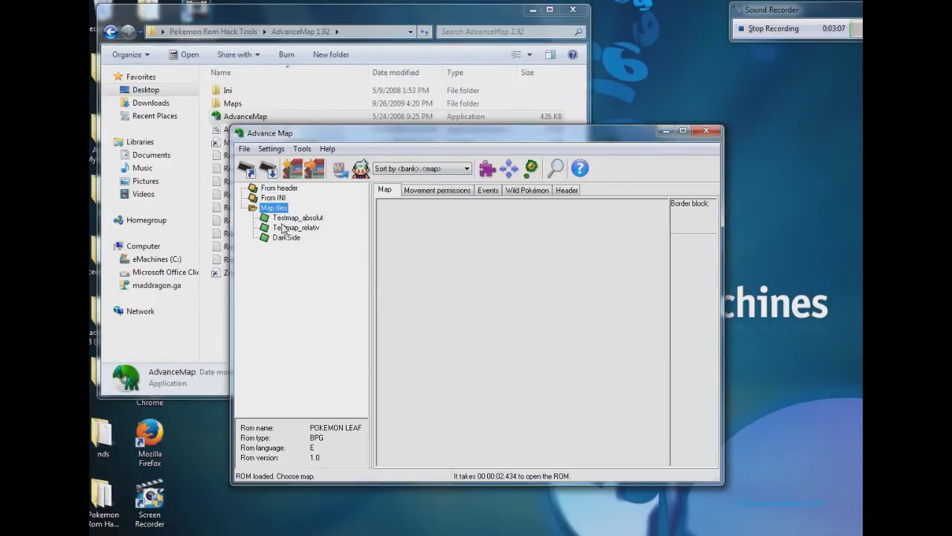
pyautogui.click(285, 218)
pyautogui.click(276, 229)
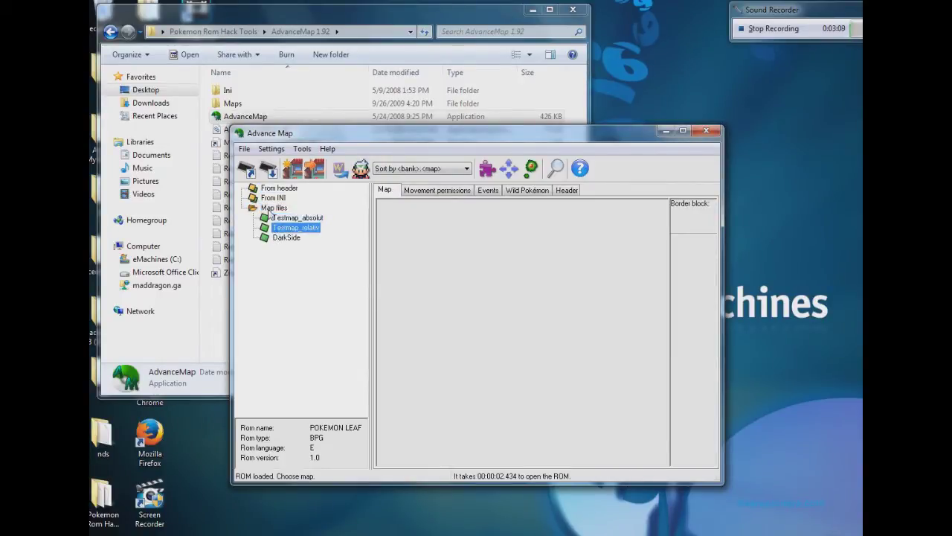
pyautogui.doubleClick(273, 197)
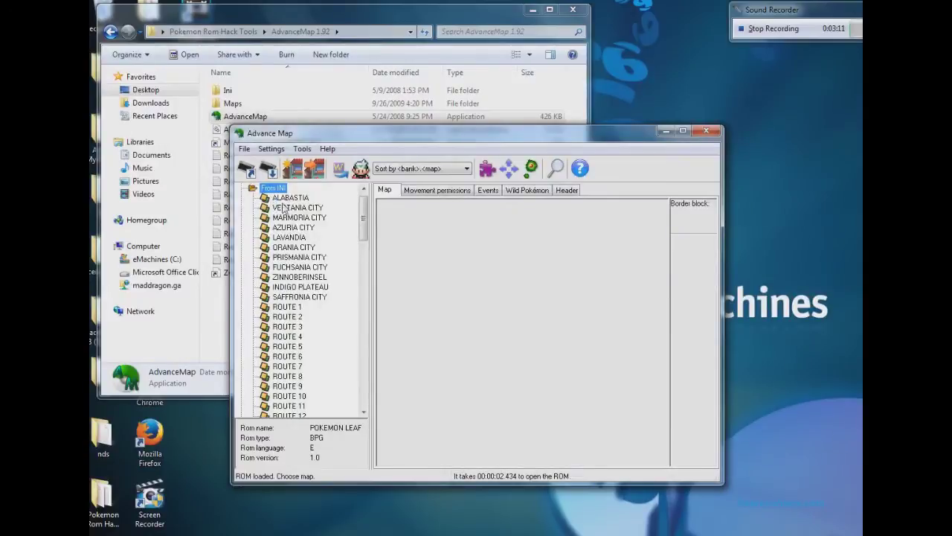
pyautogui.scroll(-1, 301, 279)
pyautogui.scroll(-2, 301, 279)
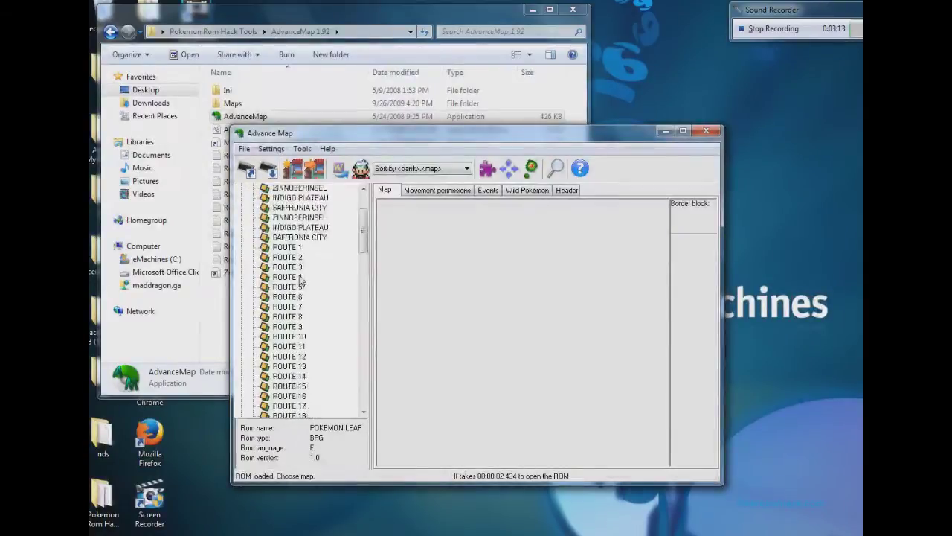
pyautogui.scroll(3, 301, 276)
pyautogui.scroll(-3, 303, 274)
pyautogui.scroll(-6, 303, 274)
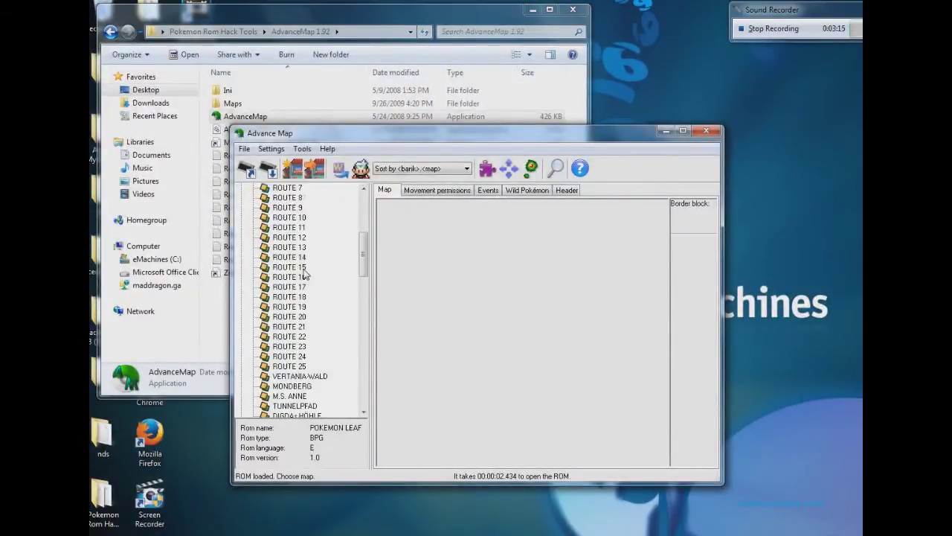
pyautogui.scroll(10, 298, 277)
# Expand the ALABASTIA location and view its maps, from the outdoor map (3.0) to the interior (4.3).
pyautogui.click(286, 209)
pyautogui.doubleClick(285, 211)
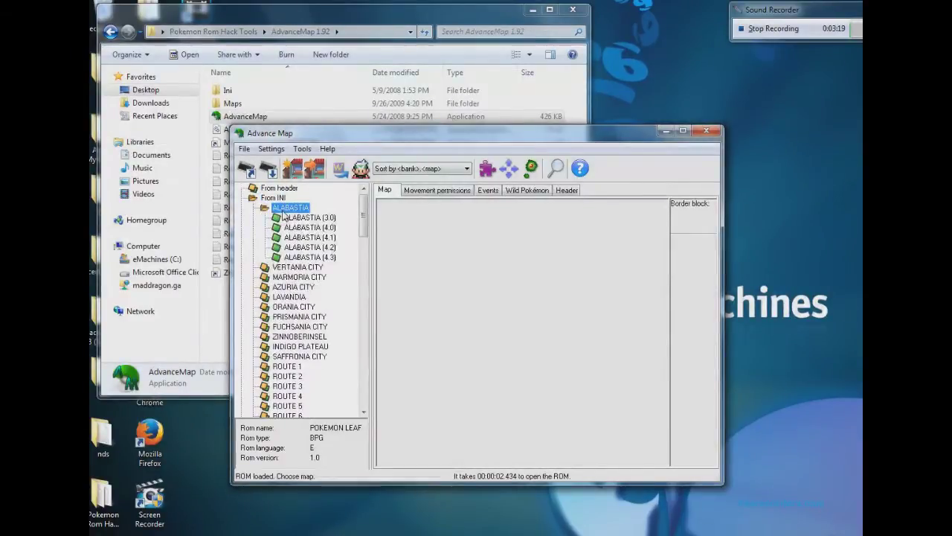
pyautogui.click(288, 219)
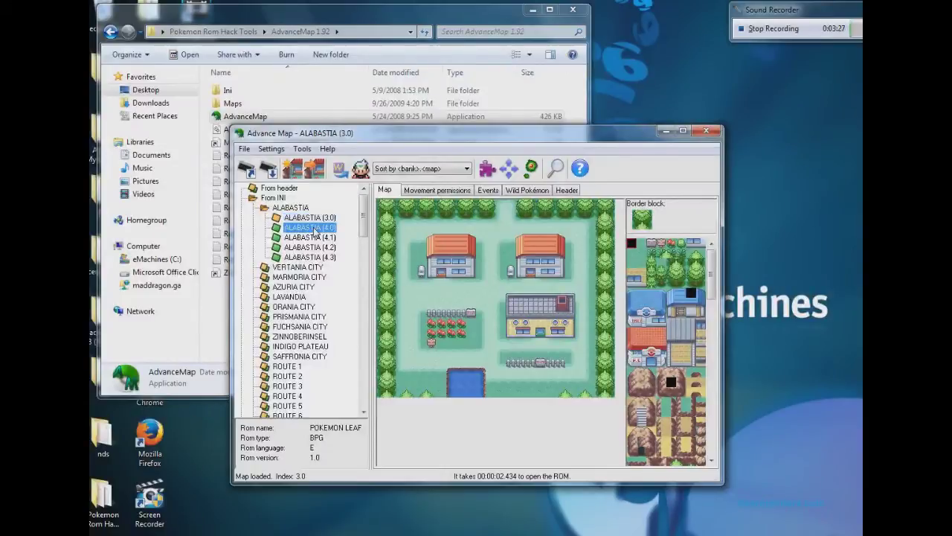
pyautogui.click(316, 244)
pyautogui.click(319, 258)
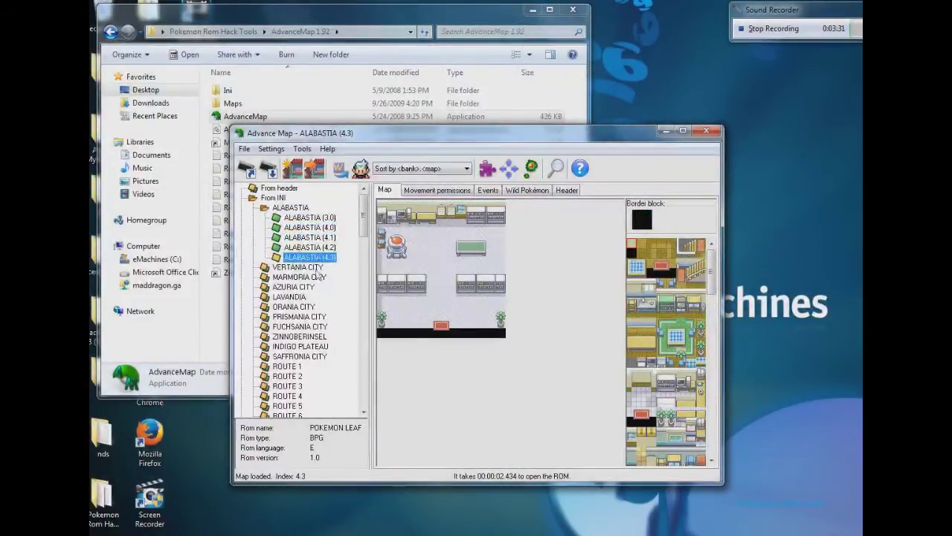
# Expand VERTANIA CITY and view its outdoor map (3.1), houses, Arenen, Markt and Pokecenter (5.4) maps.
pyautogui.doubleClick(312, 269)
pyautogui.click(316, 279)
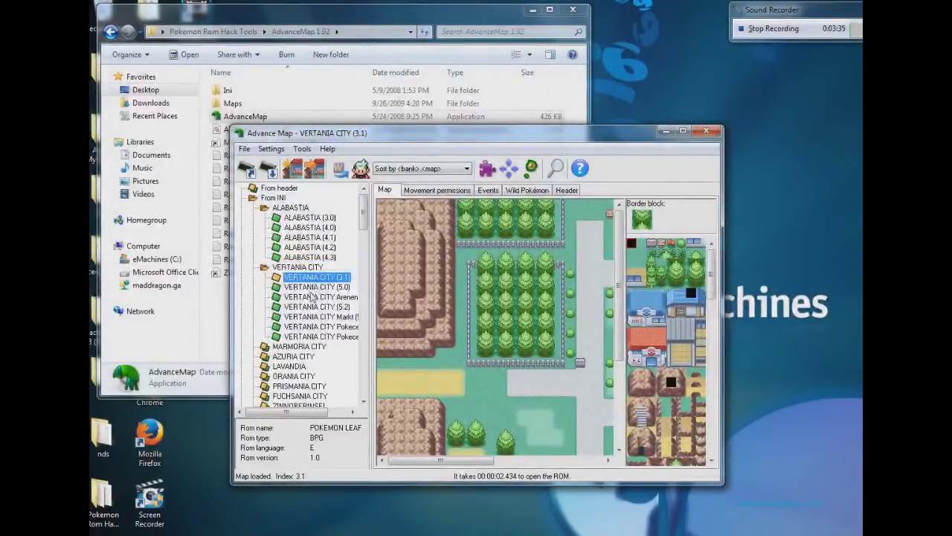
pyautogui.click(310, 289)
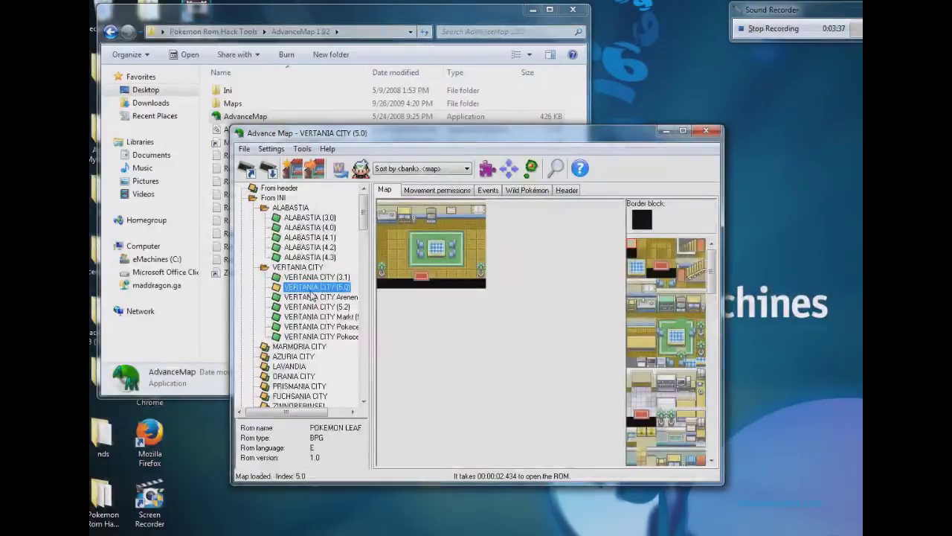
pyautogui.click(311, 296)
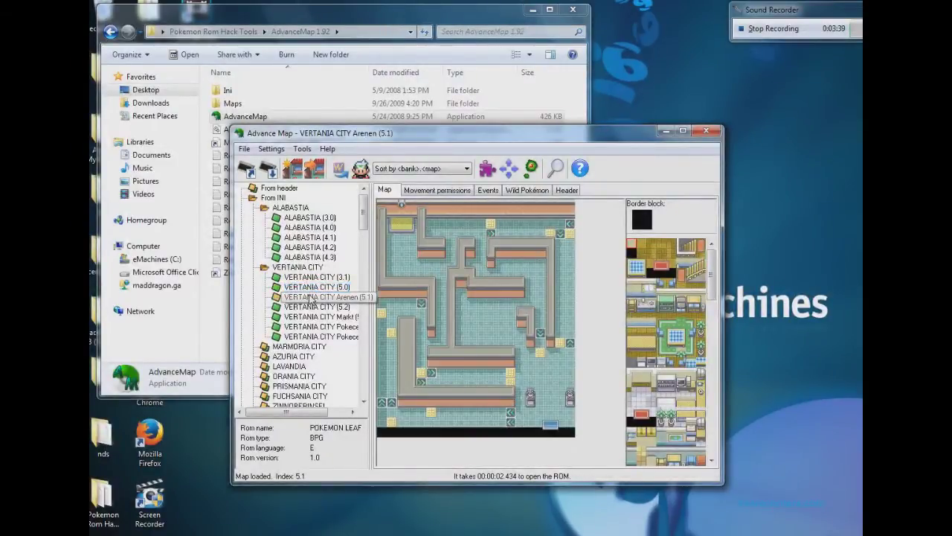
pyautogui.click(310, 307)
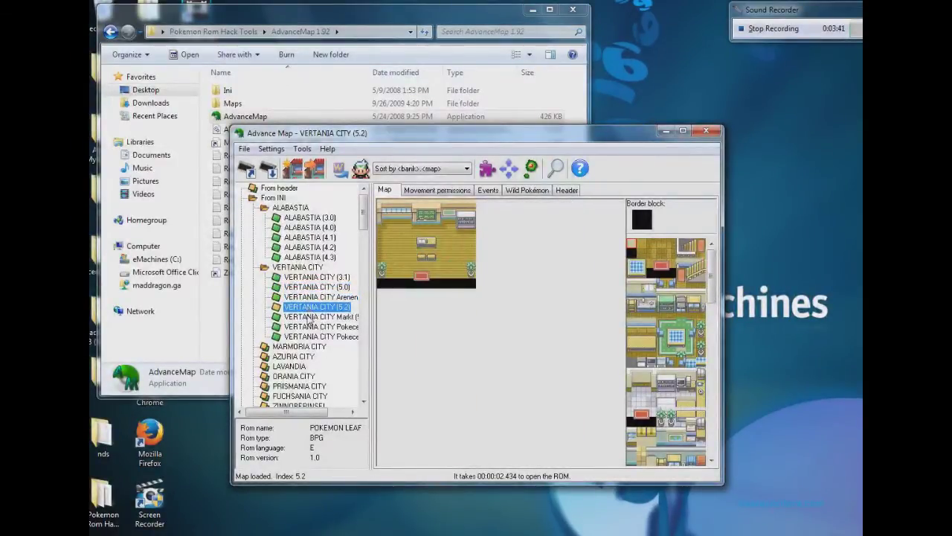
pyautogui.click(311, 318)
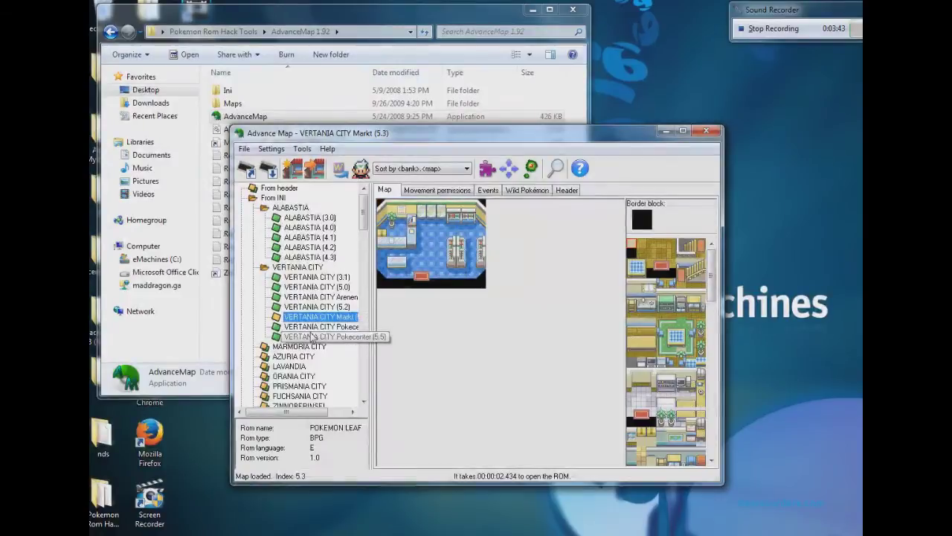
pyautogui.click(310, 327)
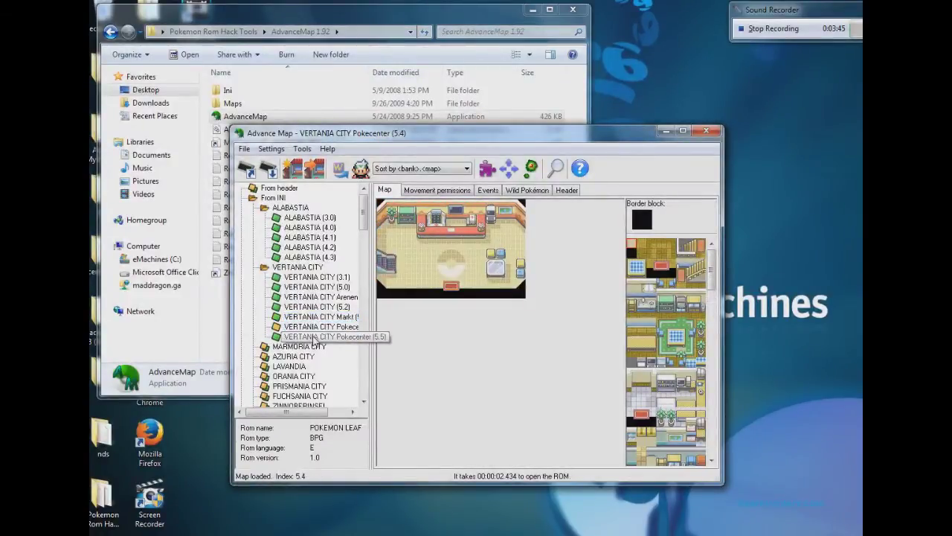
pyautogui.click(316, 307)
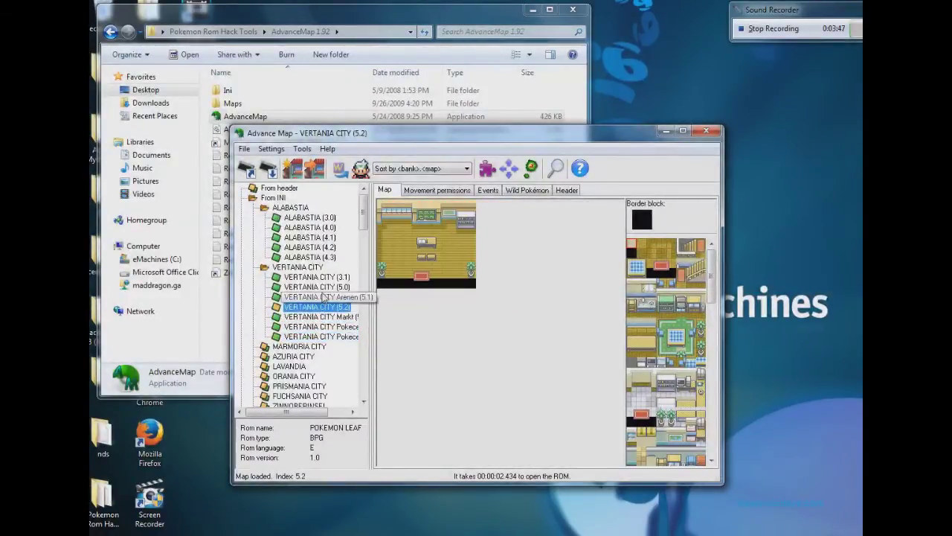
pyautogui.click(324, 297)
pyautogui.click(324, 285)
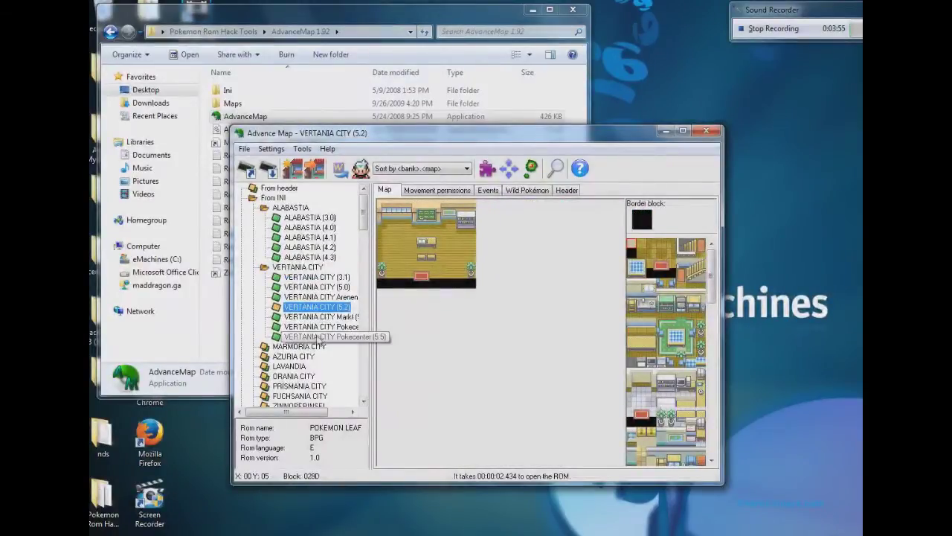
# Expand MARMORIA CITY and view its outdoor map (3.2), interiors, Arenen (6.2), Markt and Pokecenter maps through 6.7.
pyautogui.doubleClick(317, 347)
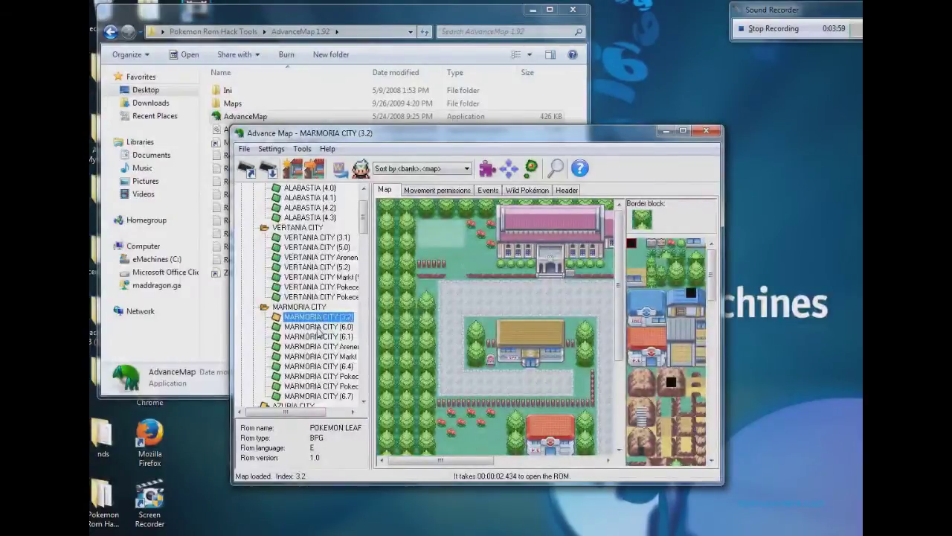
pyautogui.click(328, 337)
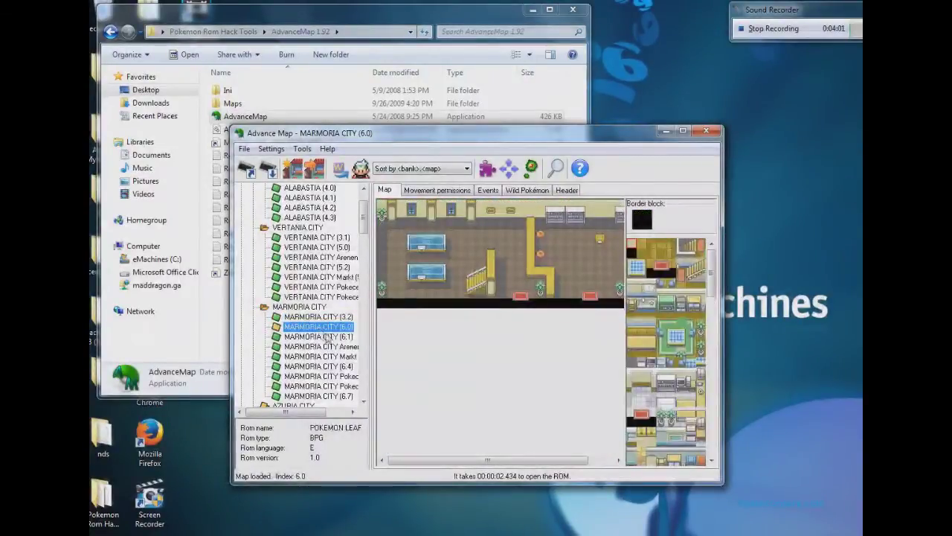
pyautogui.click(331, 367)
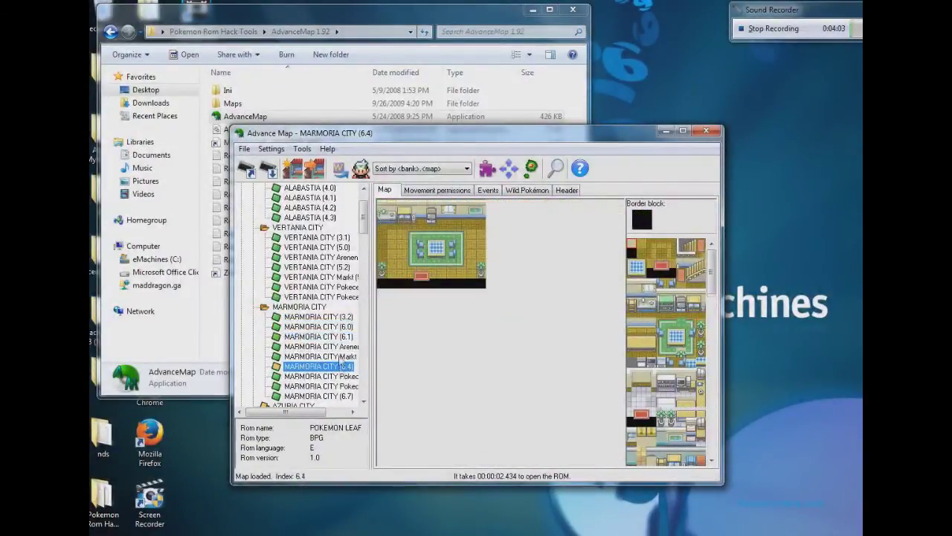
pyautogui.click(338, 357)
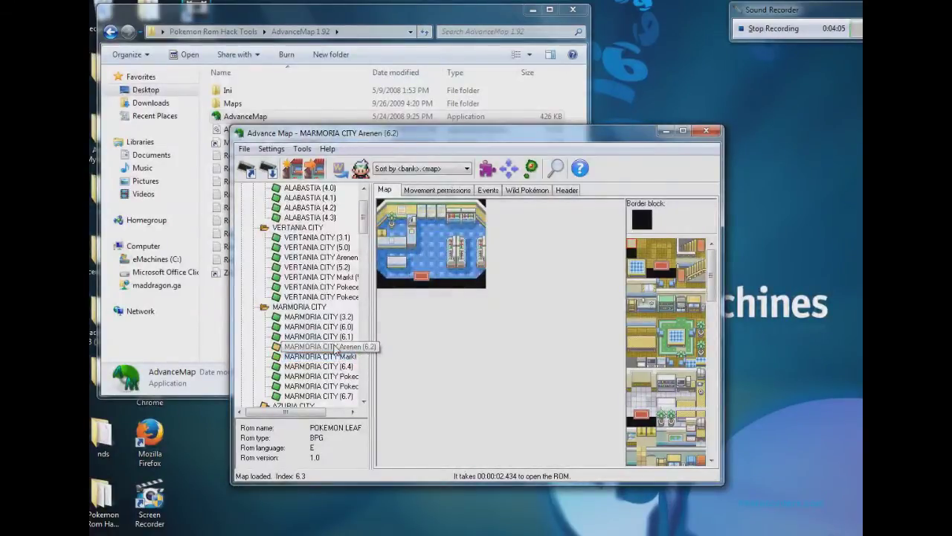
pyautogui.click(335, 347)
pyautogui.scroll(-2, 335, 362)
pyautogui.scroll(1, 335, 363)
pyautogui.click(335, 356)
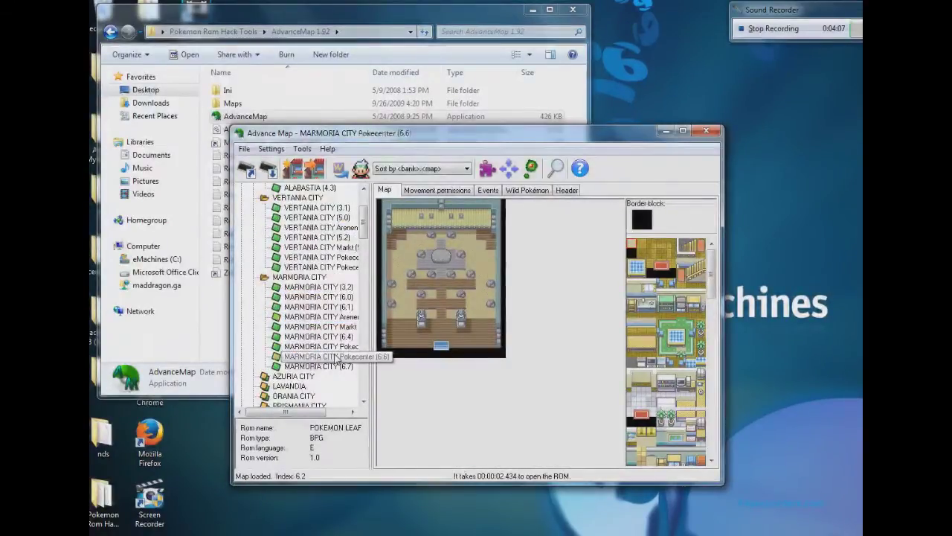
pyautogui.click(335, 347)
pyautogui.click(331, 337)
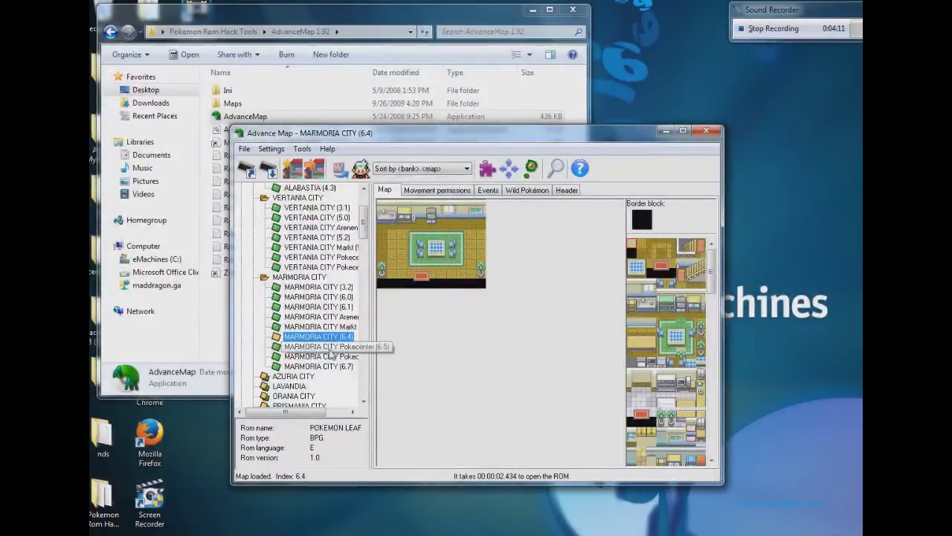
pyautogui.click(334, 369)
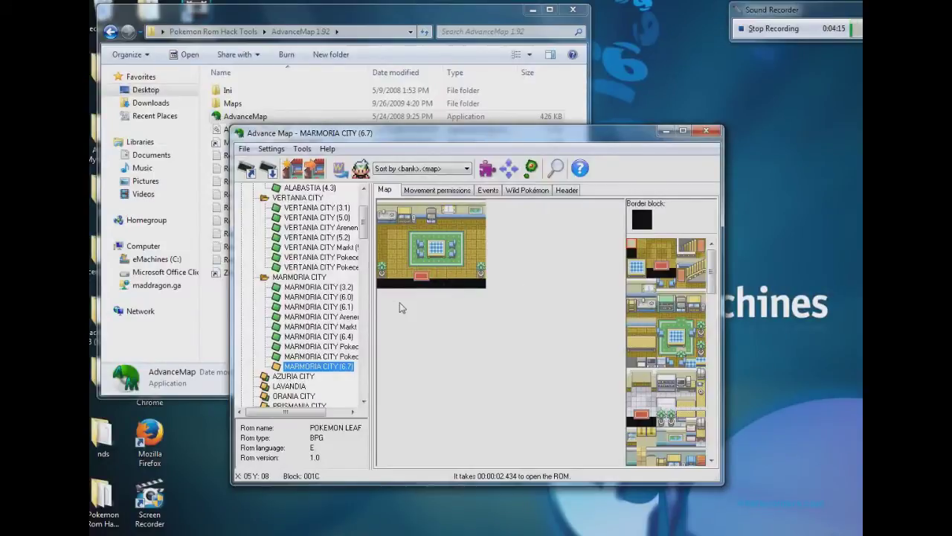
# Close AdvanceMap and run Advance-Text from the Advance text folder inside Pokemon Rom Hack Tools, accepting the security warning.
pyautogui.click(707, 132)
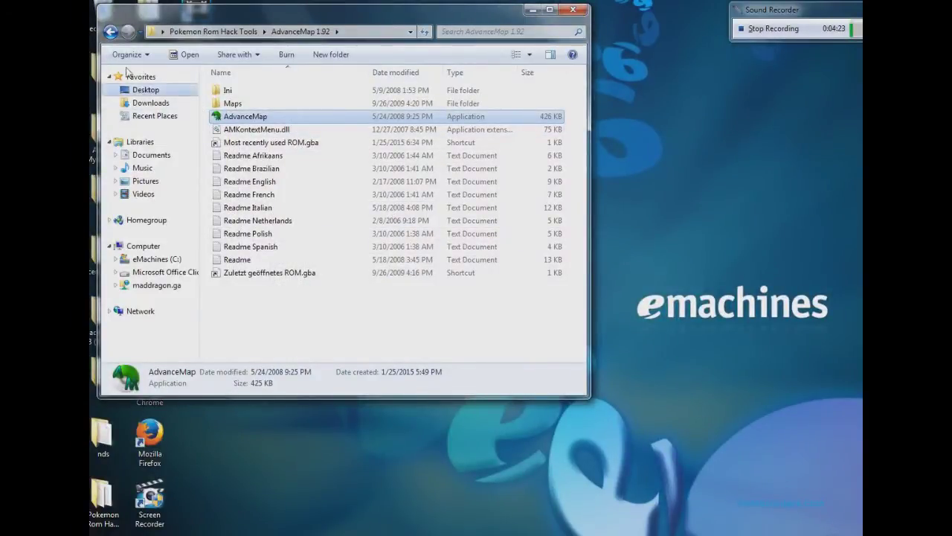
pyautogui.click(110, 32)
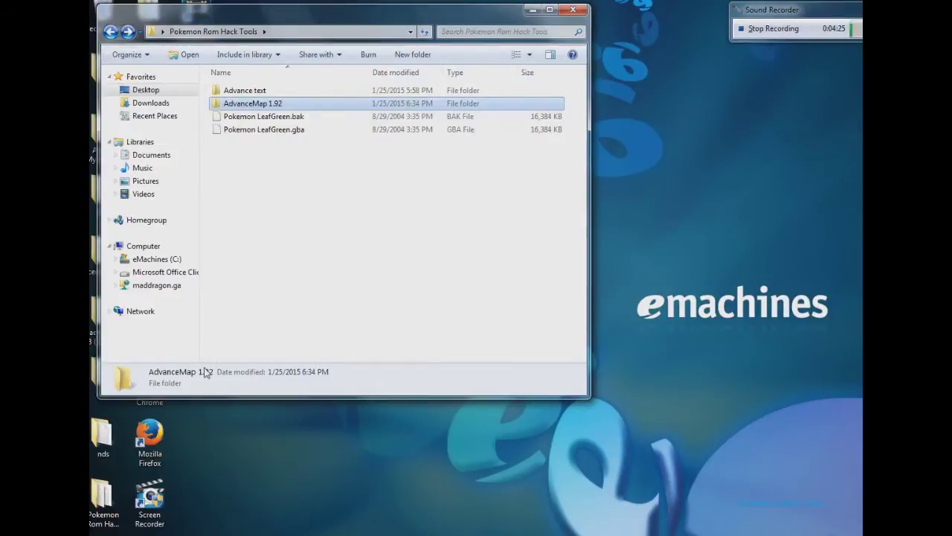
pyautogui.click(249, 296)
pyautogui.click(243, 93)
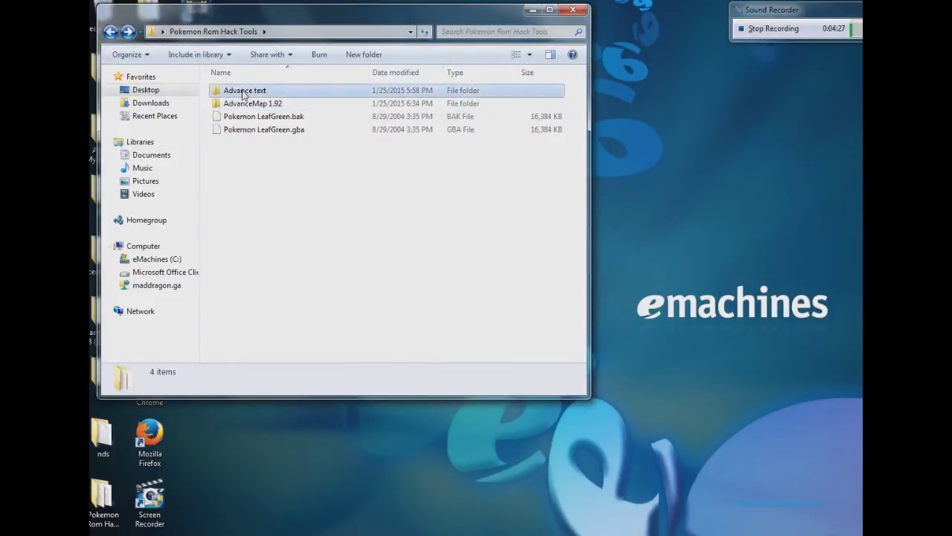
pyautogui.doubleClick(243, 93)
pyautogui.doubleClick(287, 106)
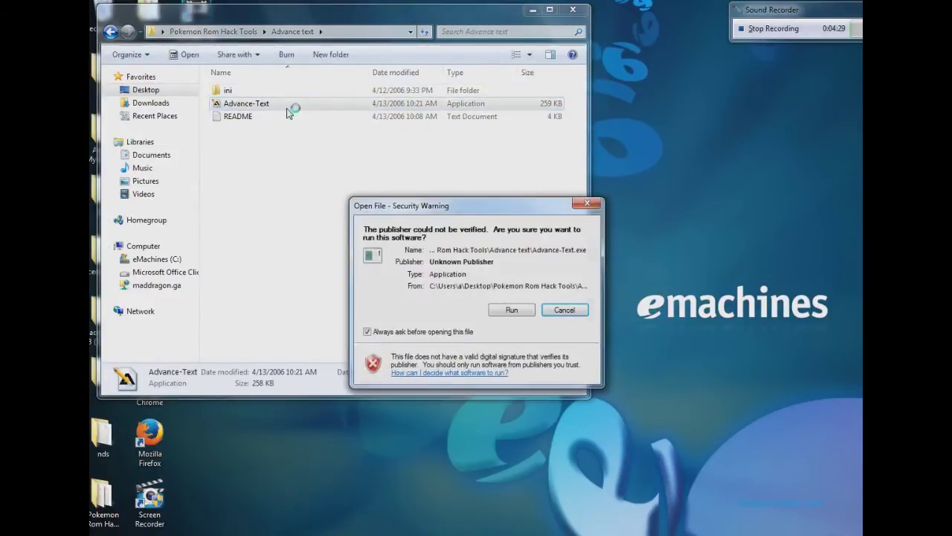
pyautogui.click(516, 311)
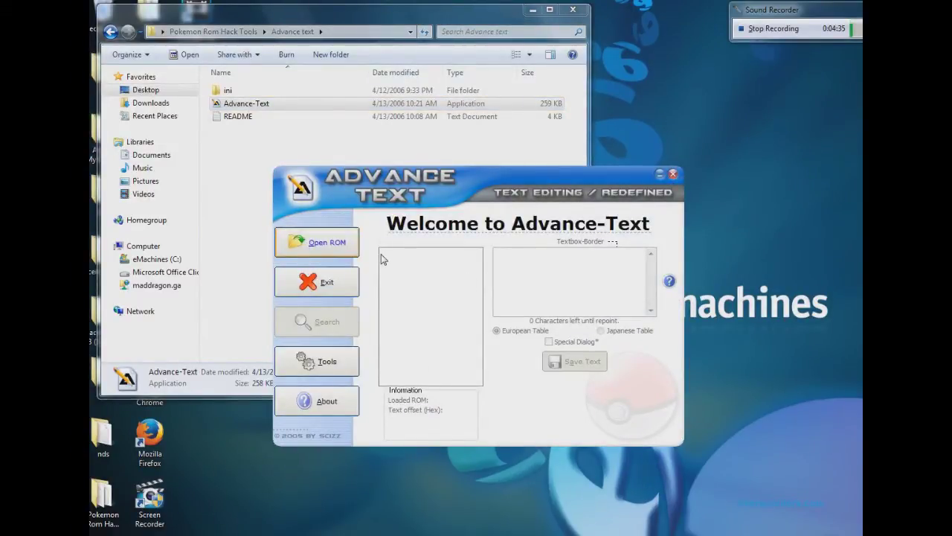
# Load the ROM Pokemon LeafGreen.gba from the Desktop's Pokemon Rom Hack Tools folder into Advance-Text.
pyautogui.click(320, 242)
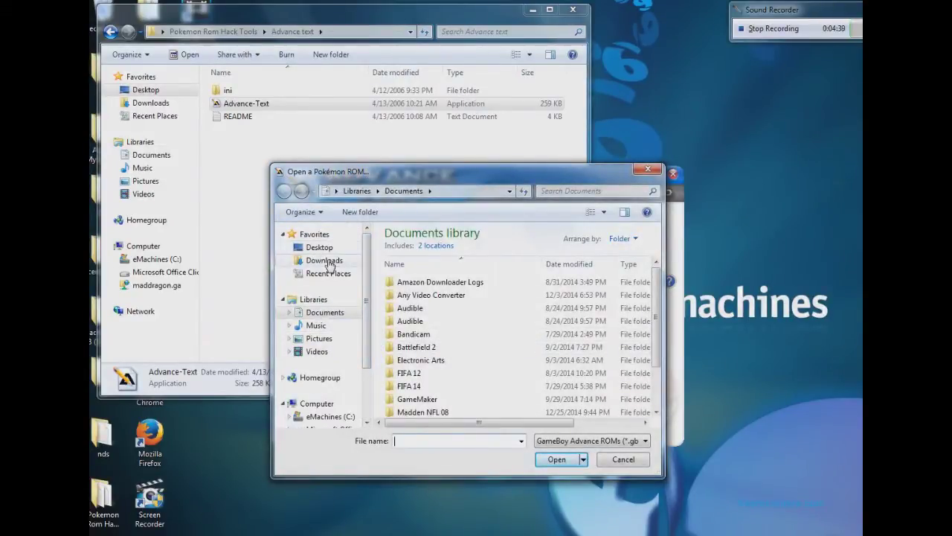
pyautogui.click(325, 250)
pyautogui.scroll(-5, 432, 343)
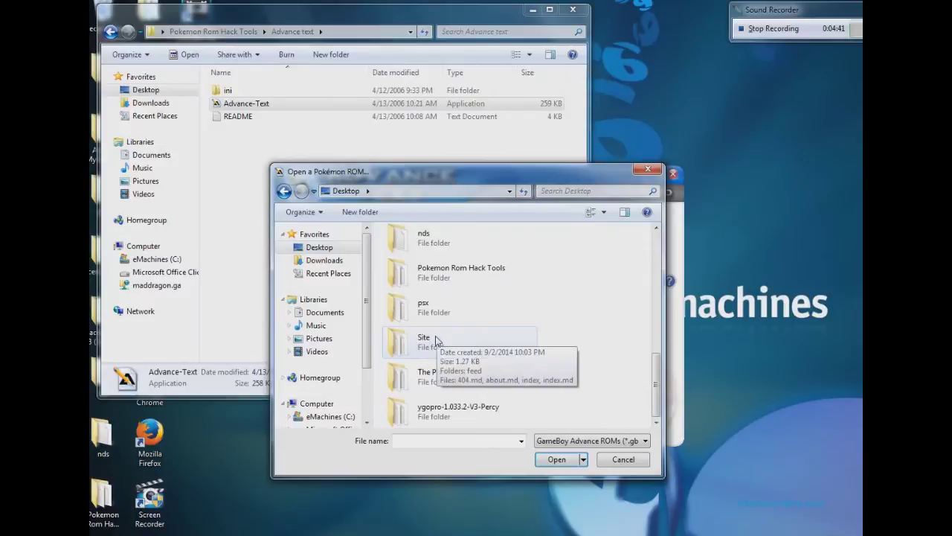
pyautogui.doubleClick(462, 271)
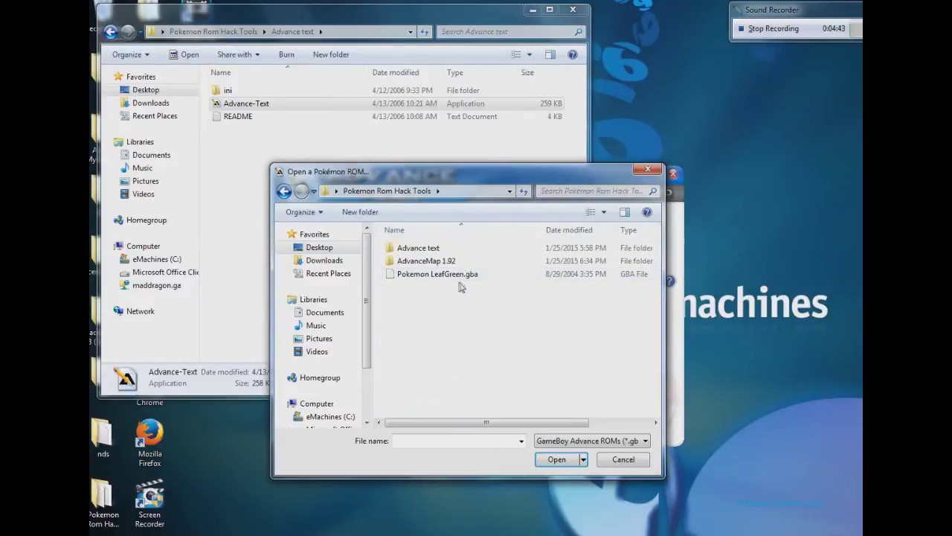
pyautogui.click(459, 275)
pyautogui.click(570, 457)
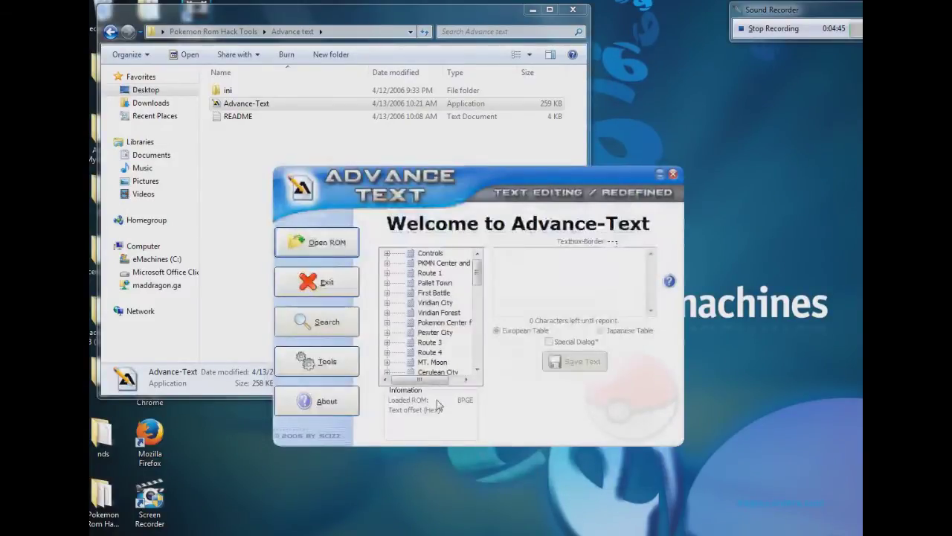
# Expand the Controls group and read its first few text entries, such as Controls 1 to Controls 3.
pyautogui.click(419, 255)
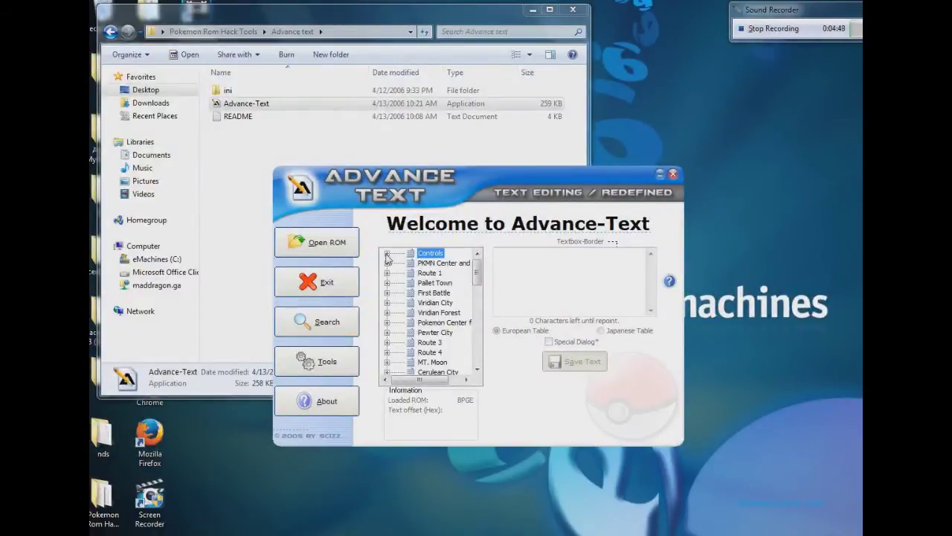
pyautogui.doubleClick(436, 254)
pyautogui.click(454, 262)
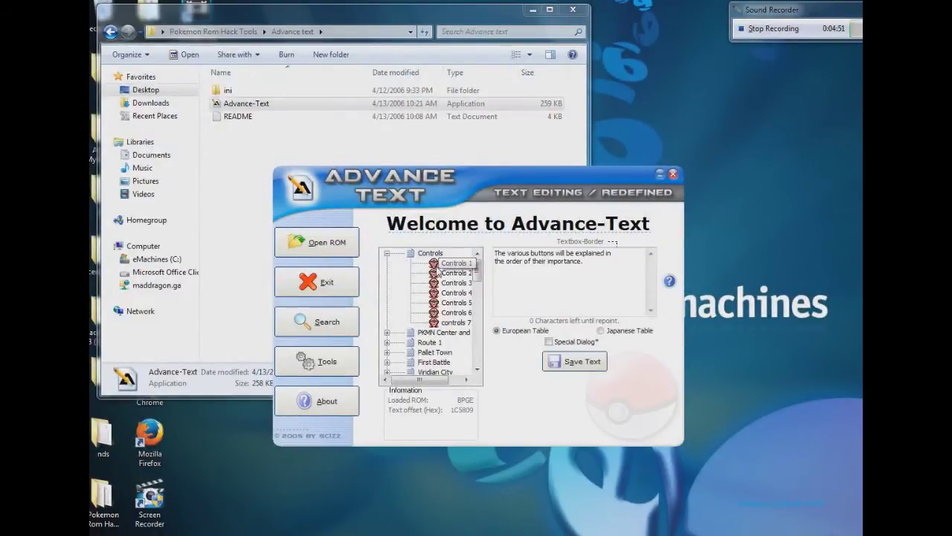
pyautogui.click(452, 273)
pyautogui.click(452, 282)
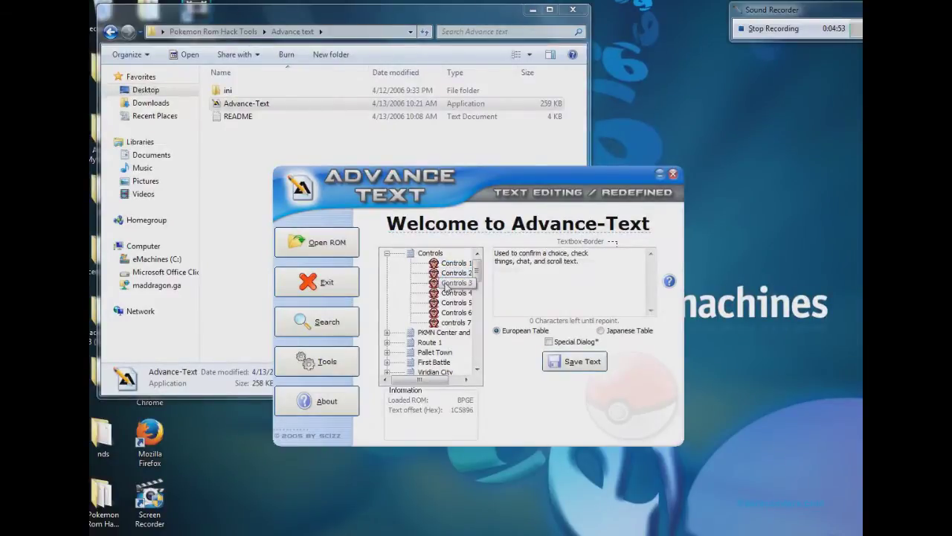
pyautogui.click(441, 332)
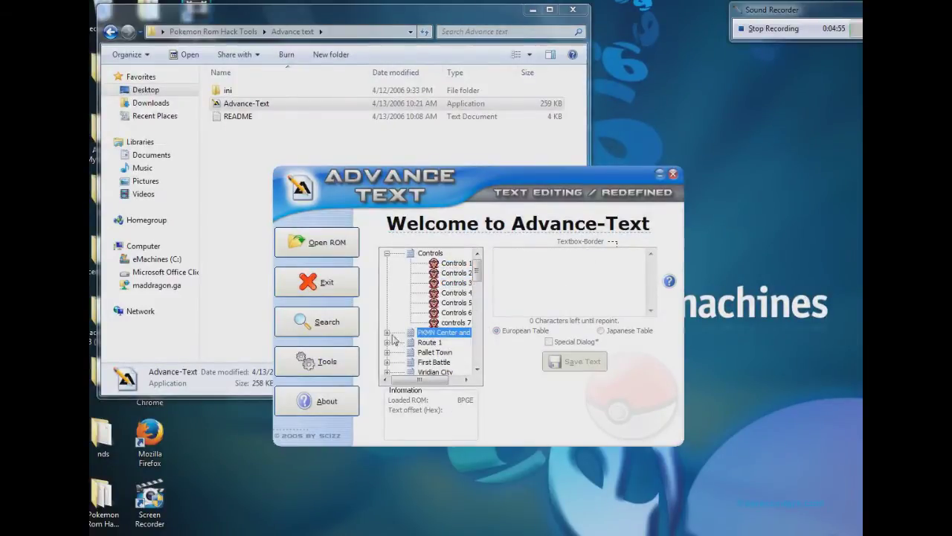
pyautogui.click(452, 322)
# Expand the PKMN Center and Mart group and read the Mart - Cashier and Center - Nurse Joy 2 texts.
pyautogui.doubleClick(445, 334)
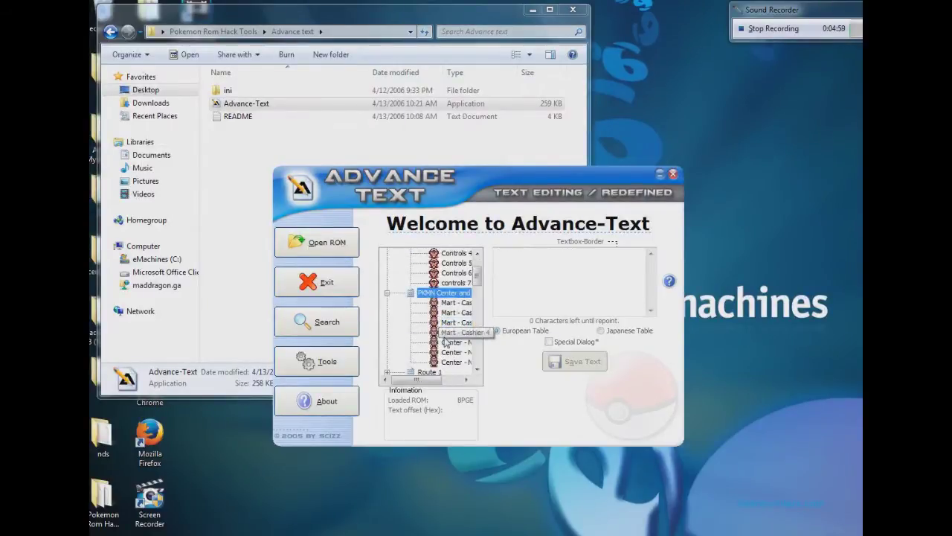
pyautogui.click(454, 303)
pyautogui.click(454, 312)
pyautogui.click(453, 322)
pyautogui.click(454, 352)
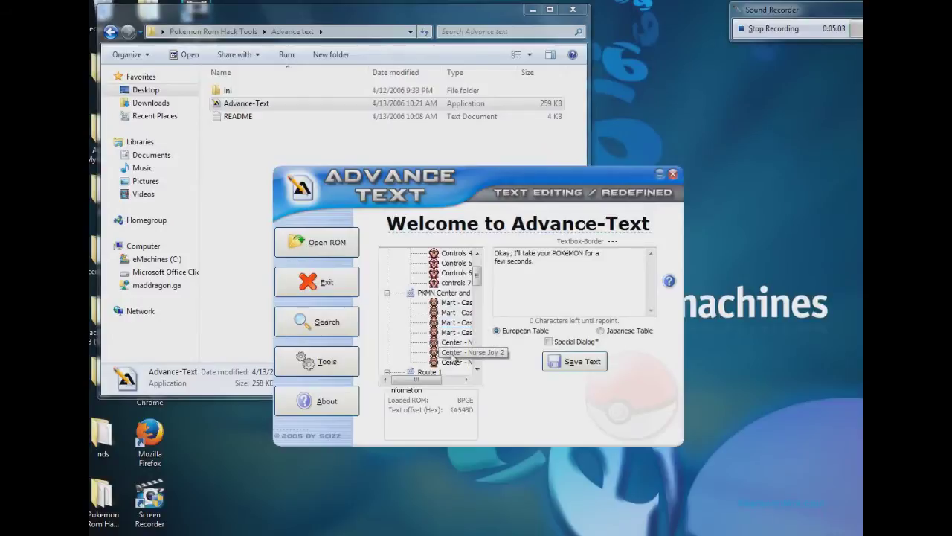
# Close Advance-Text and its folder window, and switch to the FileTrip page for Advance Map 1.92 in Firefox.
pyautogui.click(674, 176)
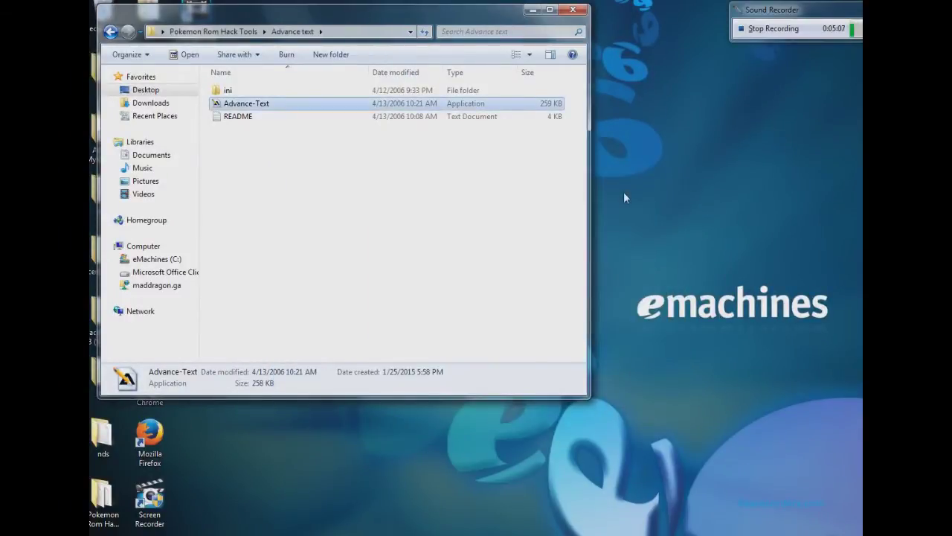
pyautogui.click(573, 10)
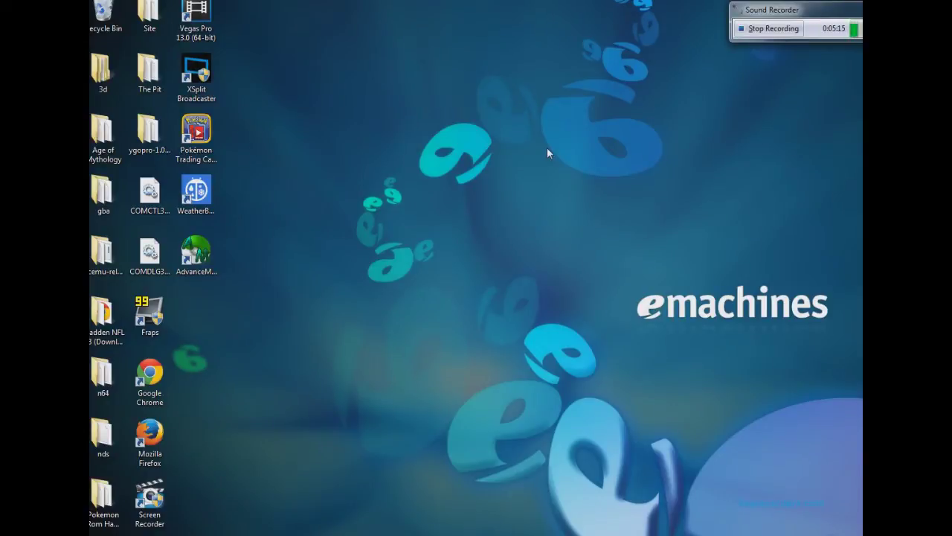
pyautogui.click(342, 499)
pyautogui.scroll(-5, 323, 355)
pyautogui.scroll(5, 323, 356)
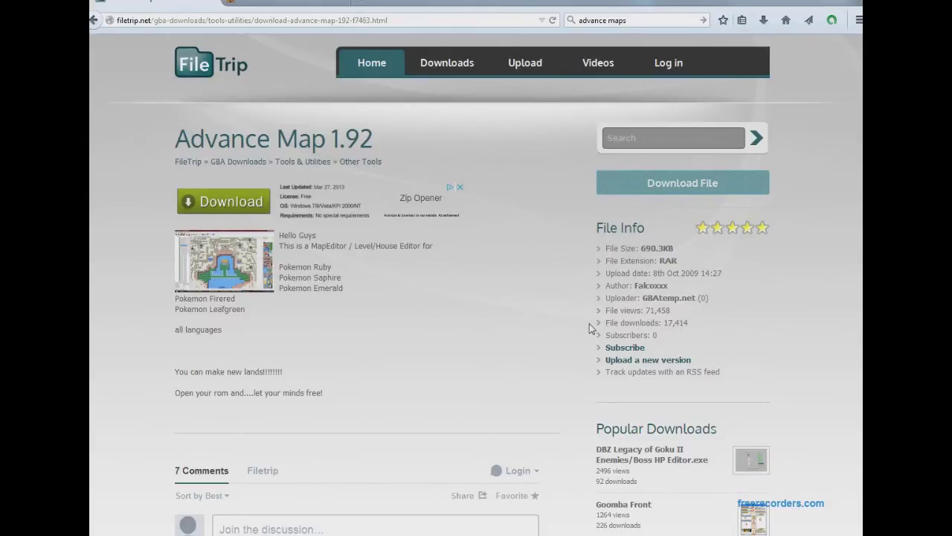
# Download Advance Map 1.92 with the manual download option and open the archive with WinRAR archiver (default).
pyautogui.click(641, 198)
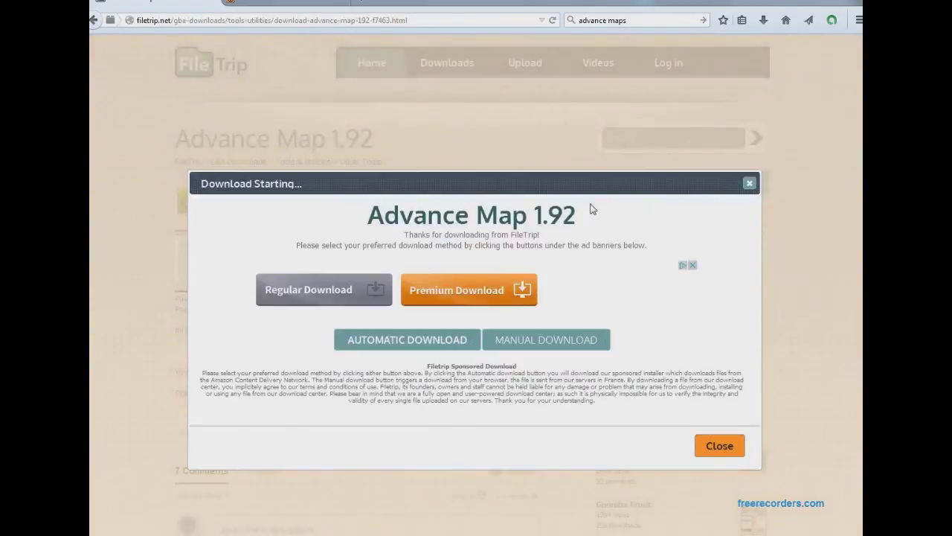
pyautogui.click(573, 340)
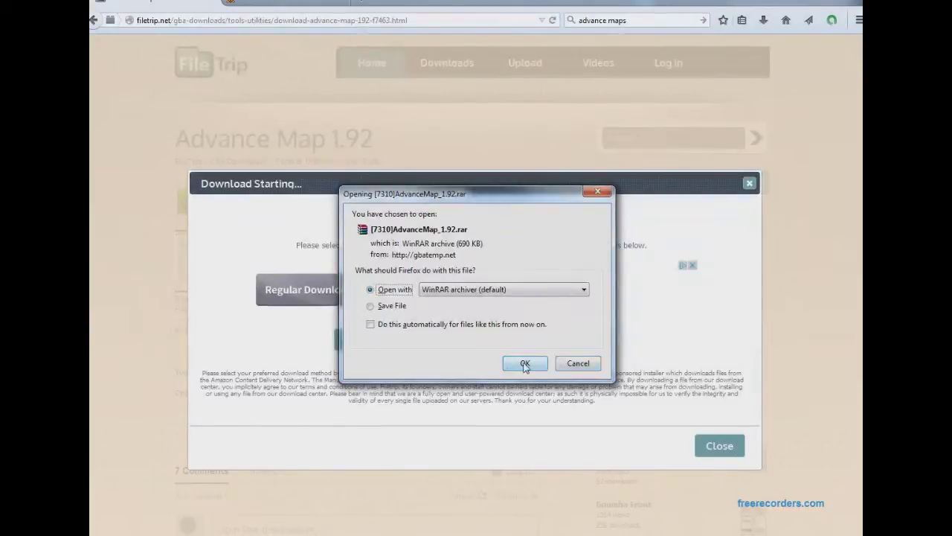
pyautogui.click(524, 364)
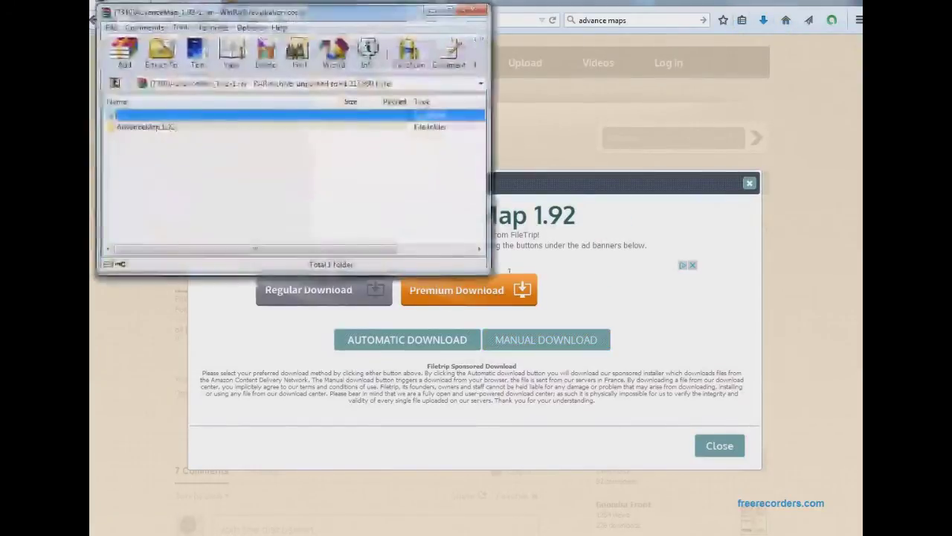
# Look through the AdvanceMap 1.92 folder inside the downloaded archive, return to the archive root and close WinRAR.
pyautogui.doubleClick(294, 126)
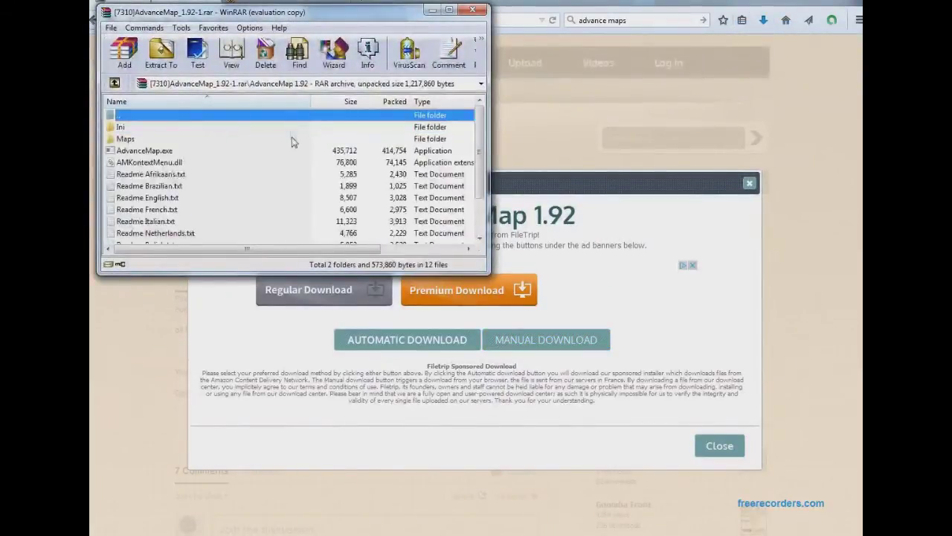
pyautogui.scroll(-2, 298, 174)
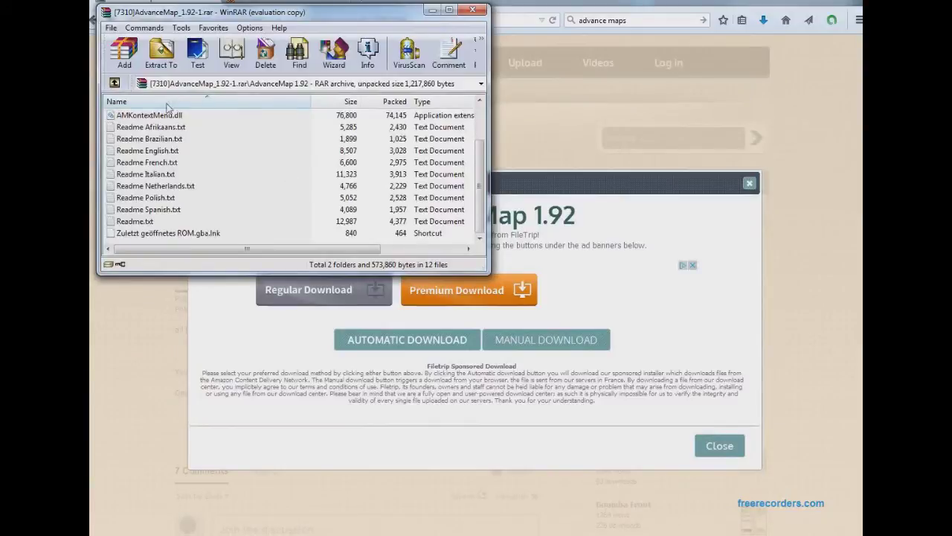
pyautogui.click(114, 82)
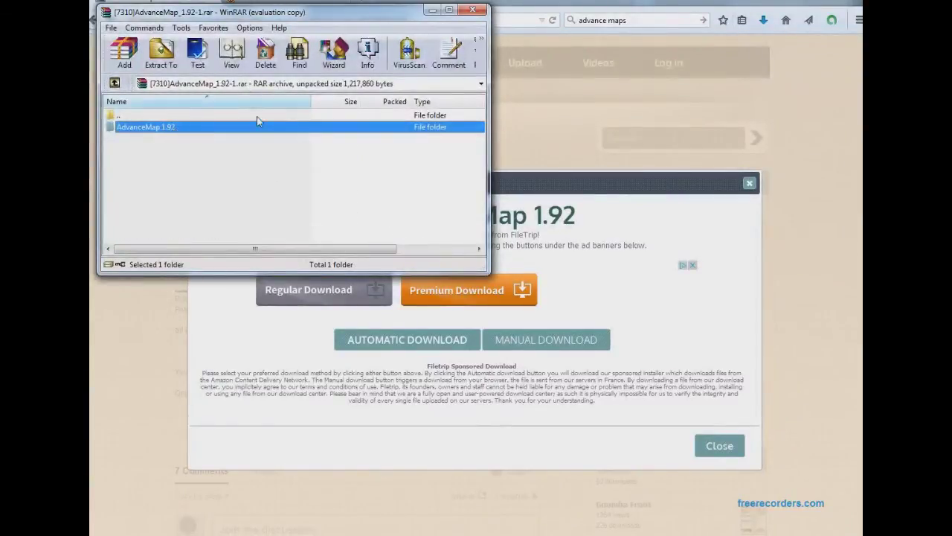
pyautogui.click(471, 11)
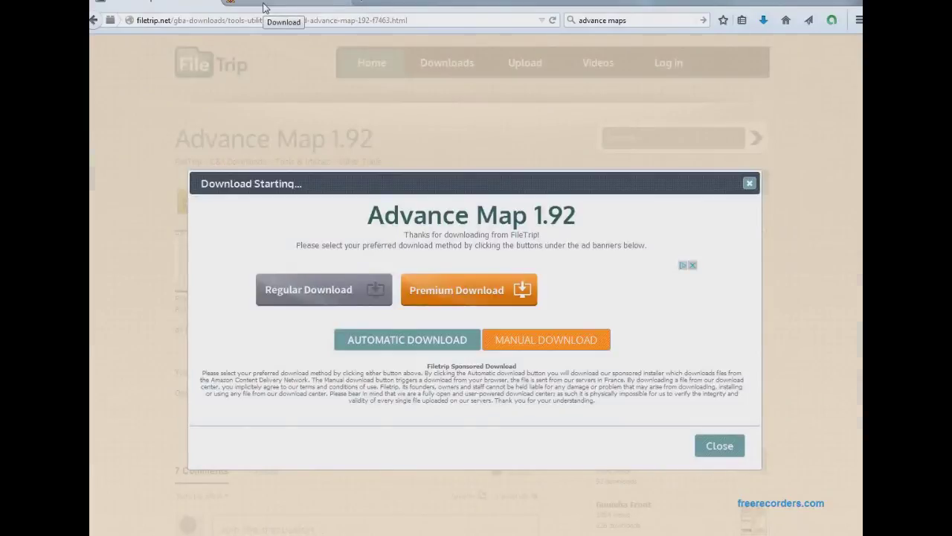
# On the Whack a Hack page for a-Text_311, reveal the security code, enter it as the answer and request the download.
pyautogui.click(266, 6)
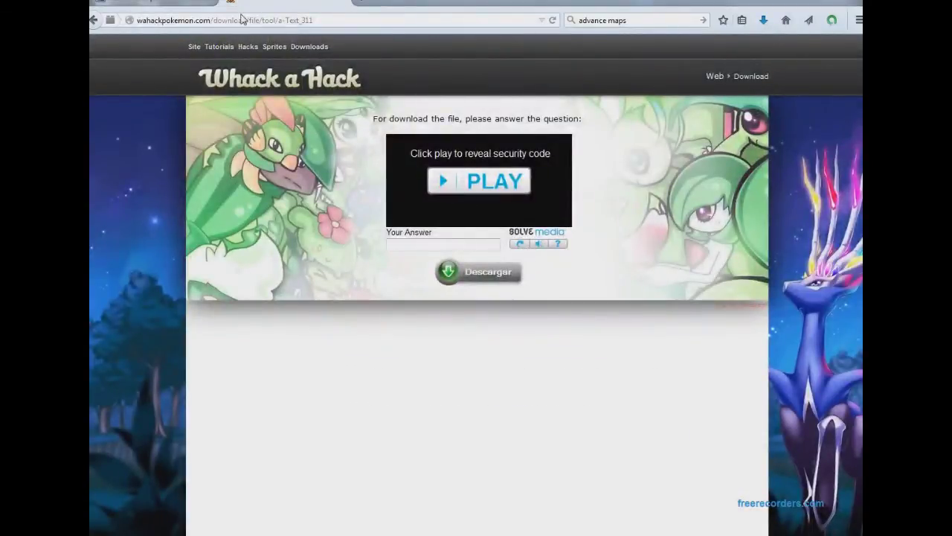
pyautogui.click(445, 182)
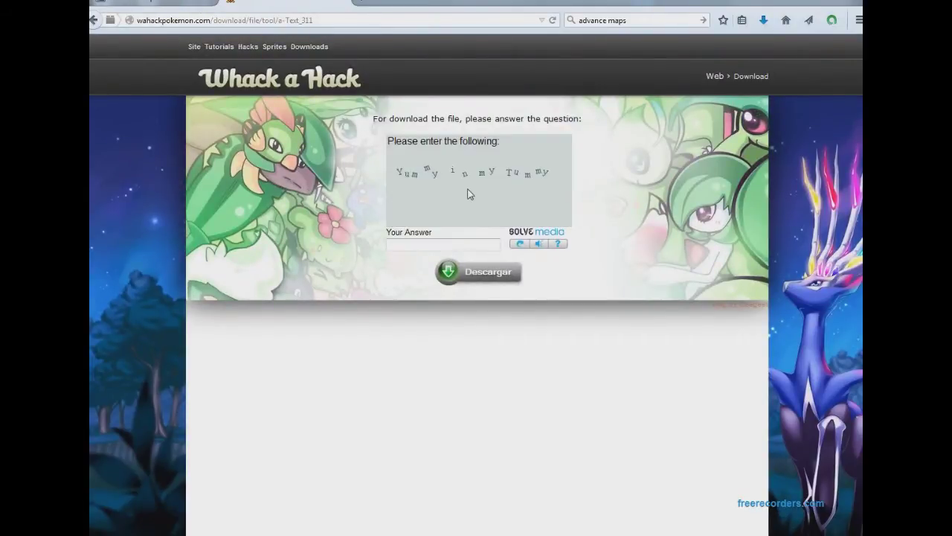
pyautogui.click(472, 244)
pyautogui.write('Tummt')
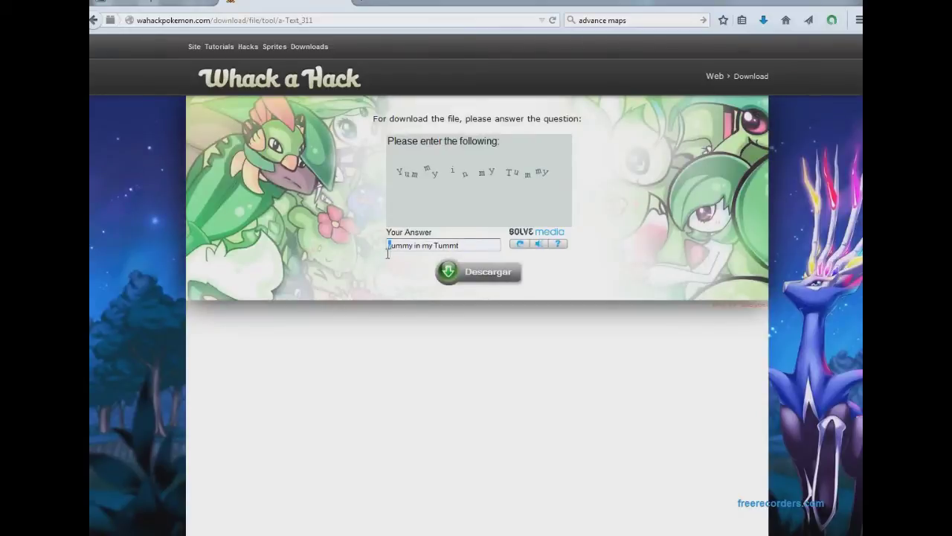
pyautogui.write('Y')
pyautogui.press('BackSpace')
pyautogui.write('y')
pyautogui.click(472, 277)
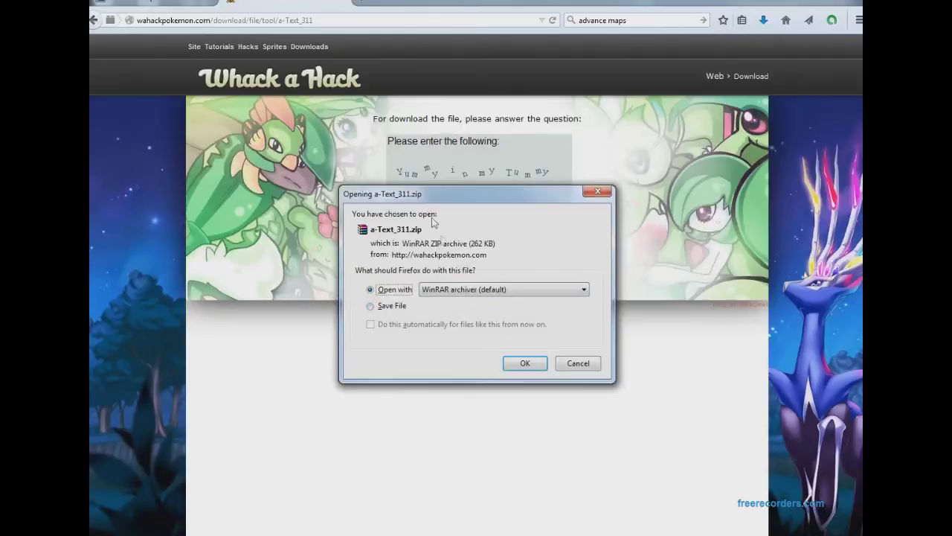
# Open a-Text_311.zip with WinRAR archiver (default), view the archive's contents and close WinRAR.
pyautogui.click(536, 365)
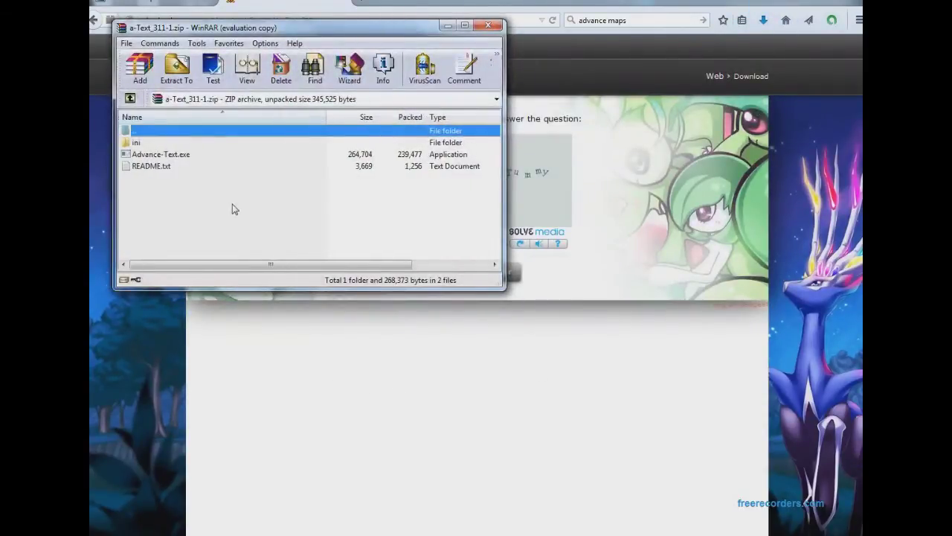
pyautogui.click(286, 187)
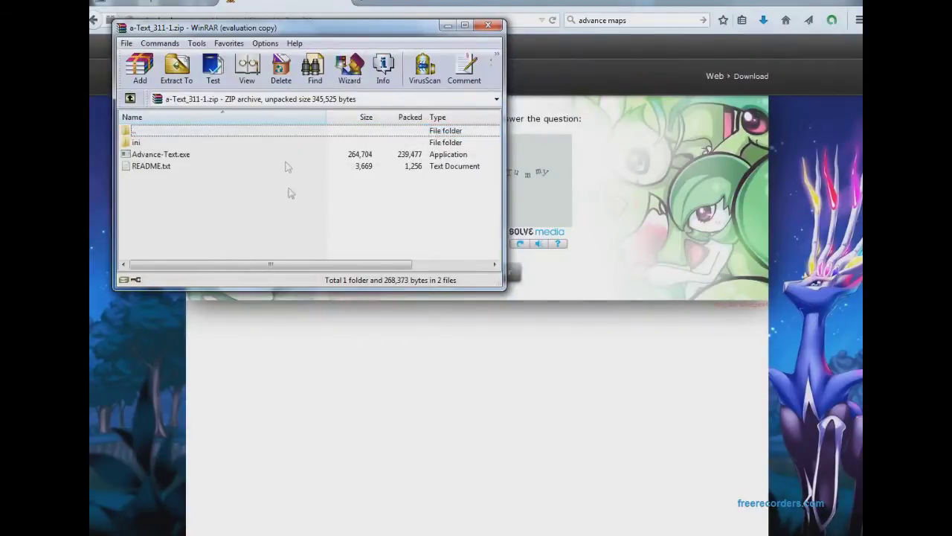
pyautogui.click(488, 26)
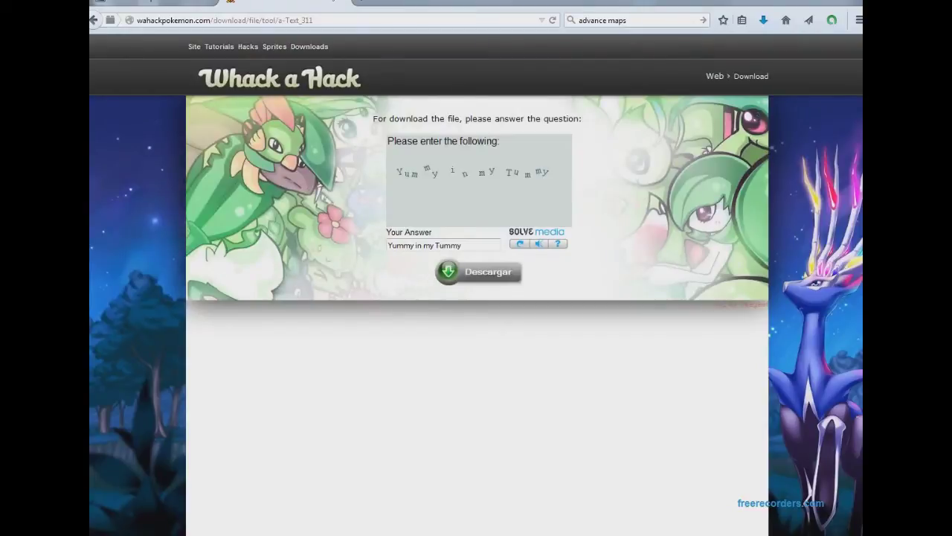
# Open the CoolROM site's ROMs page in a new browser tab.
pyautogui.click(360, 5)
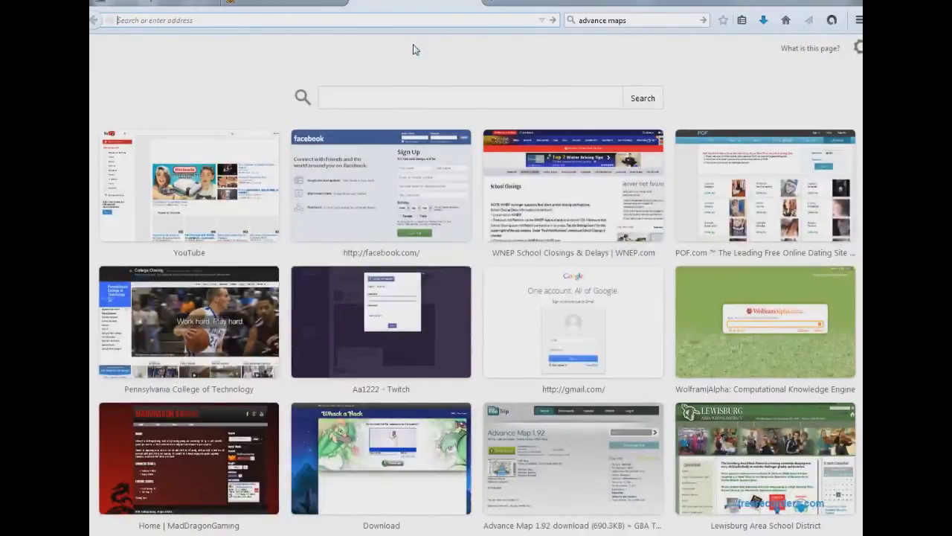
pyautogui.write('cool')
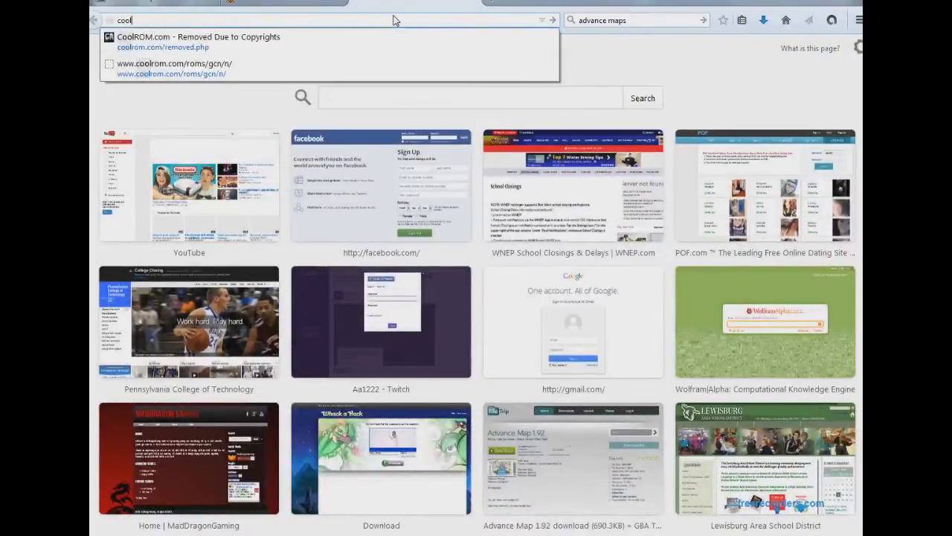
pyautogui.press('Down')
pyautogui.press('Down')
pyautogui.press('Return')
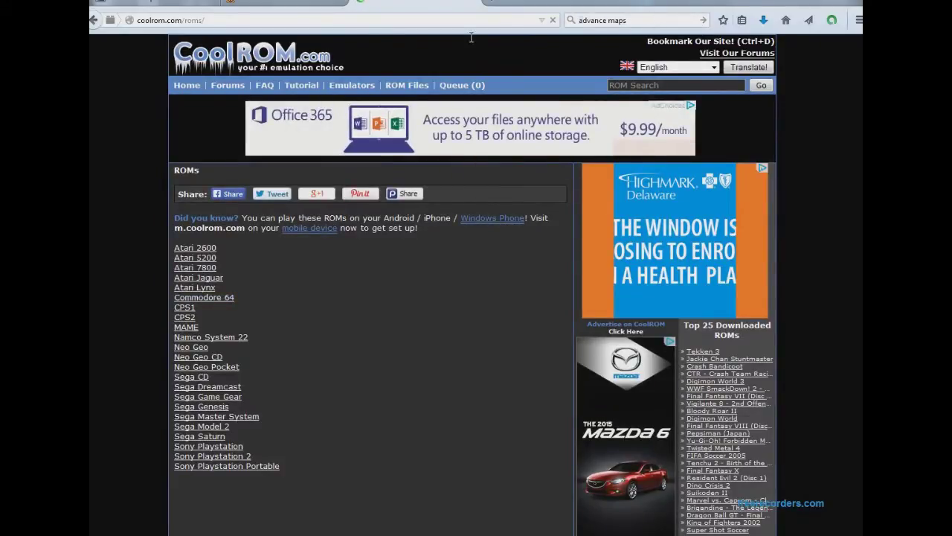
# Search the web for "pokemon roms" with Bing.
pyautogui.click(648, 21)
pyautogui.write('pok')
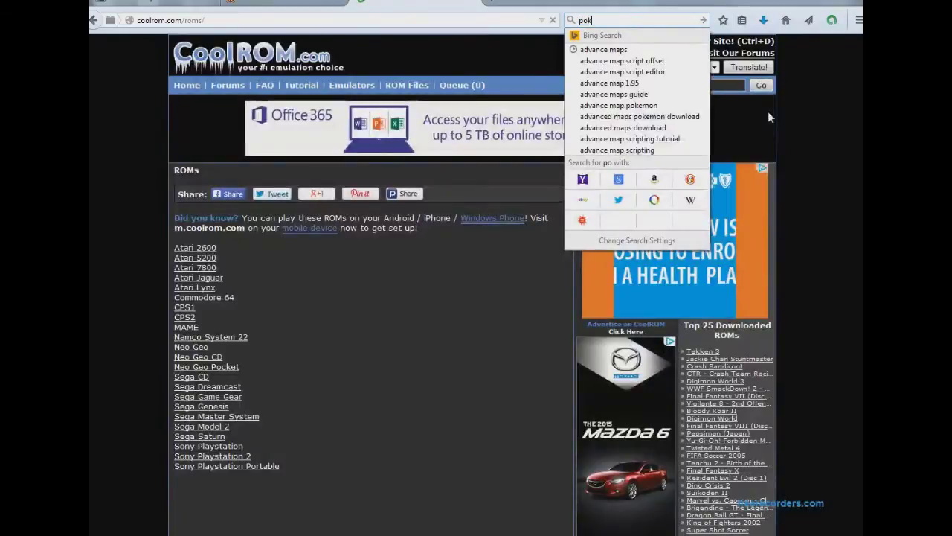
pyautogui.write('emon roms')
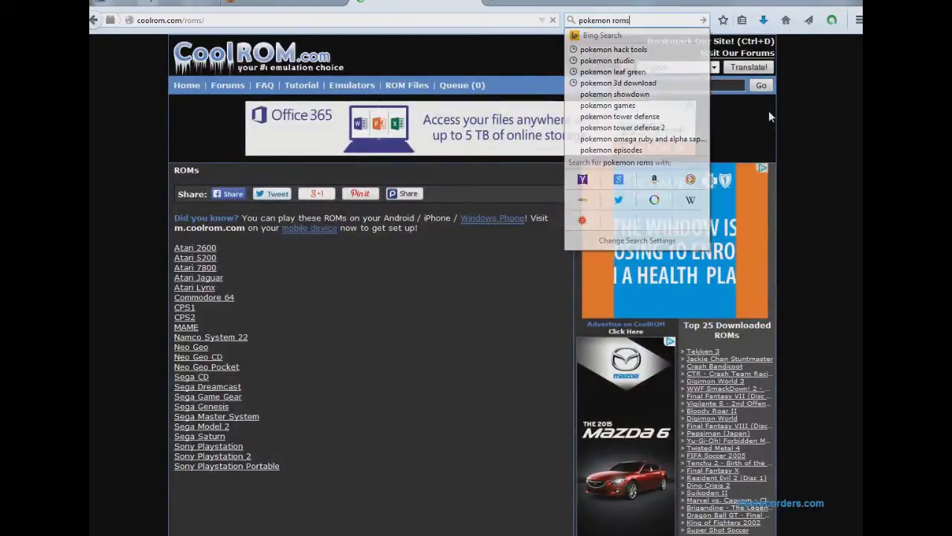
pyautogui.press('Return')
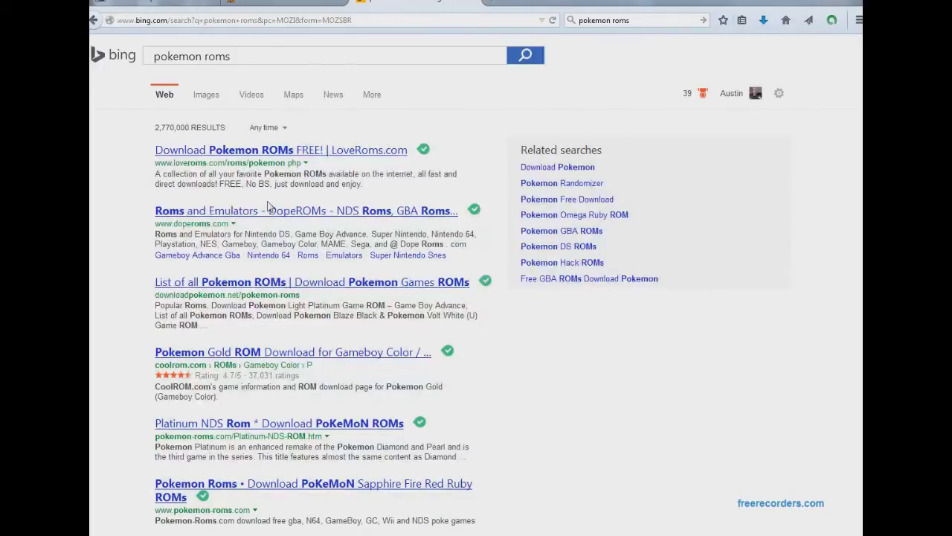
# Open the LoveRoms Pokemon ROMs result and go to the download page for Pokemon - Fire Red Version (U) (V1.1).zip.
pyautogui.click(284, 150)
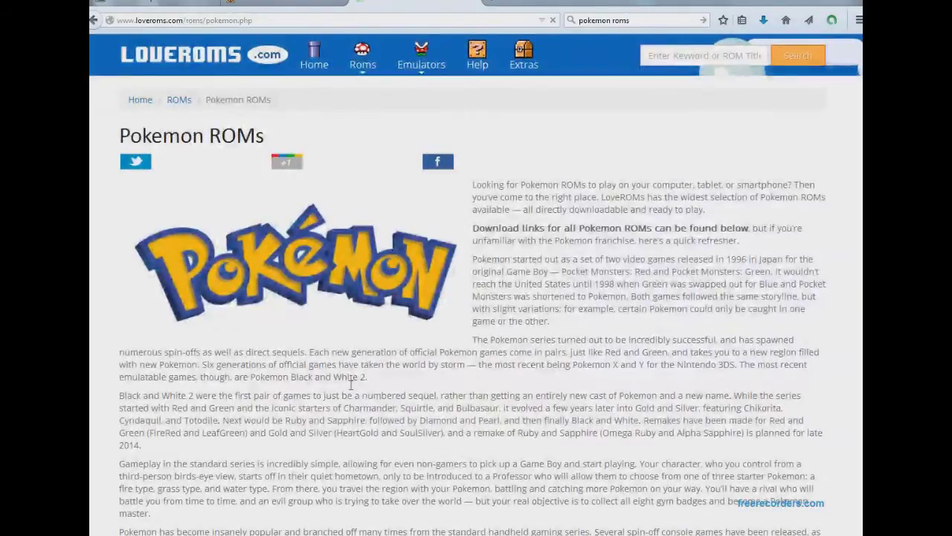
pyautogui.scroll(-10, 395, 376)
pyautogui.scroll(-3, 372, 342)
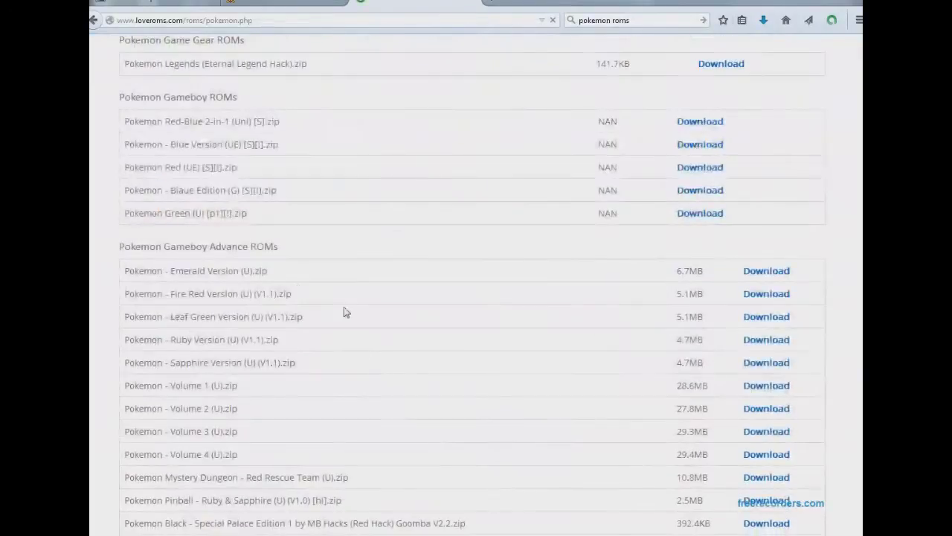
pyautogui.scroll(-1, 297, 283)
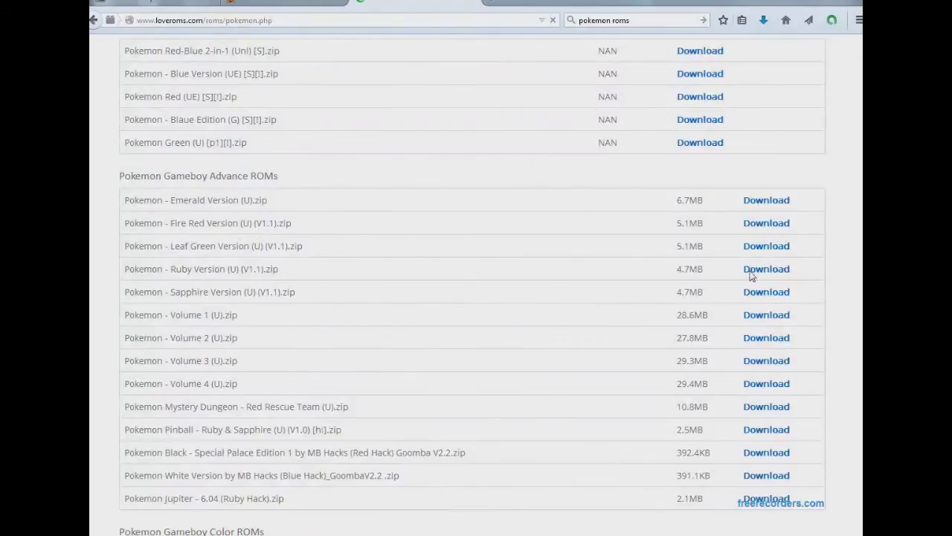
pyautogui.click(774, 225)
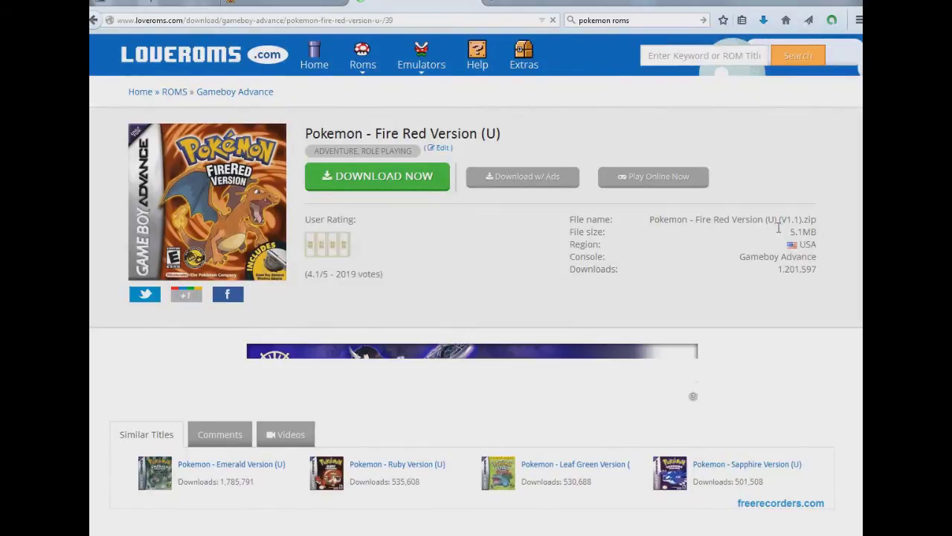
# Download the Fire Red ROM with the ad-supported option and open the zip with WinRAR archiver (default).
pyautogui.click(412, 179)
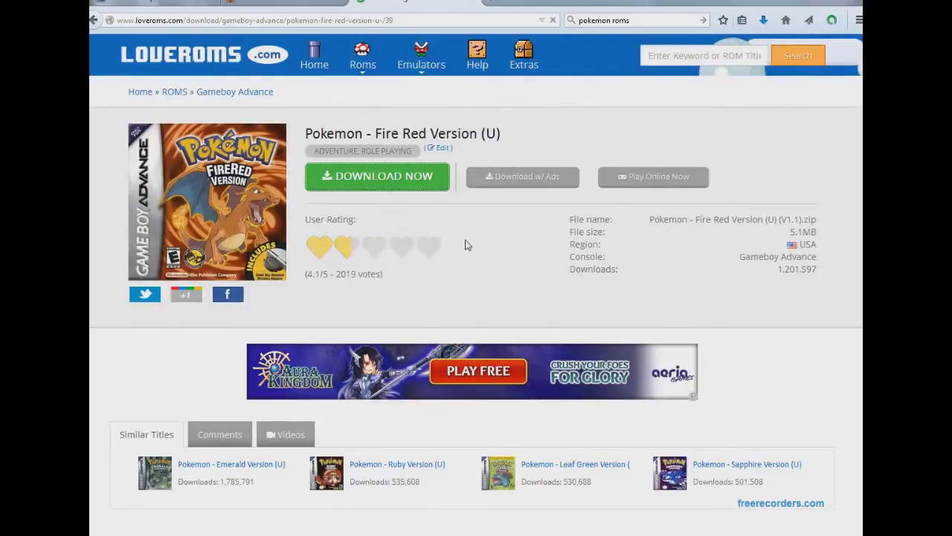
pyautogui.click(578, 287)
pyautogui.click(522, 176)
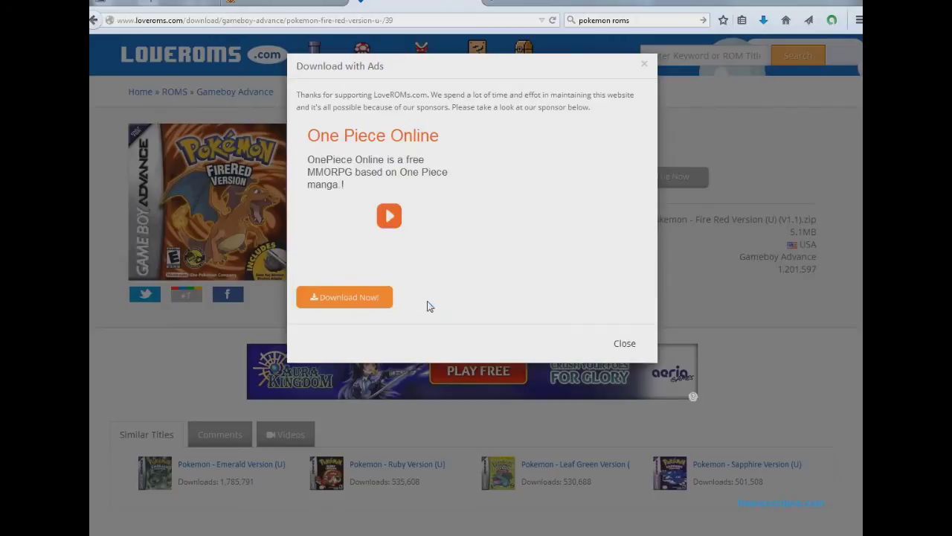
pyautogui.click(358, 305)
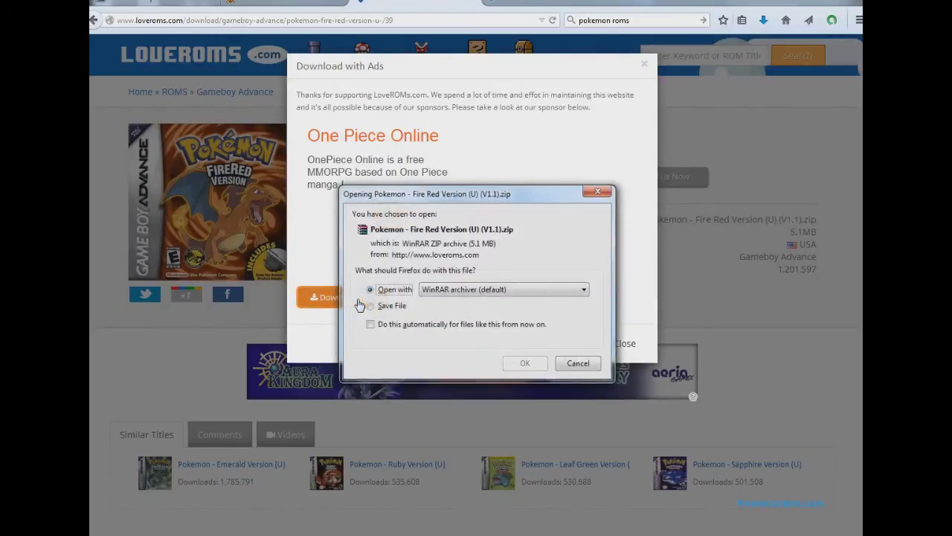
pyautogui.press('Return')
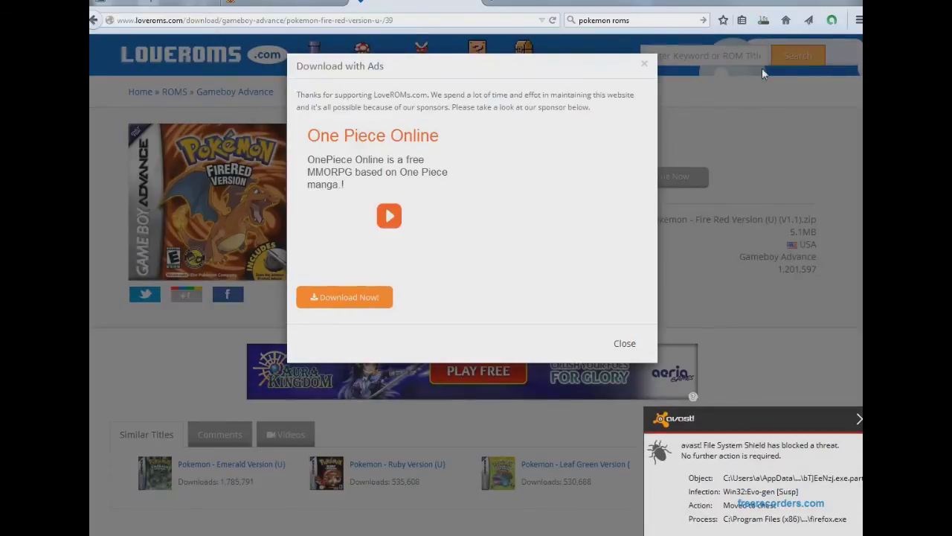
# Dismiss the avast! notification, show the desktop and close the WinRAR window containing the Fire Red ROM.
pyautogui.click(859, 419)
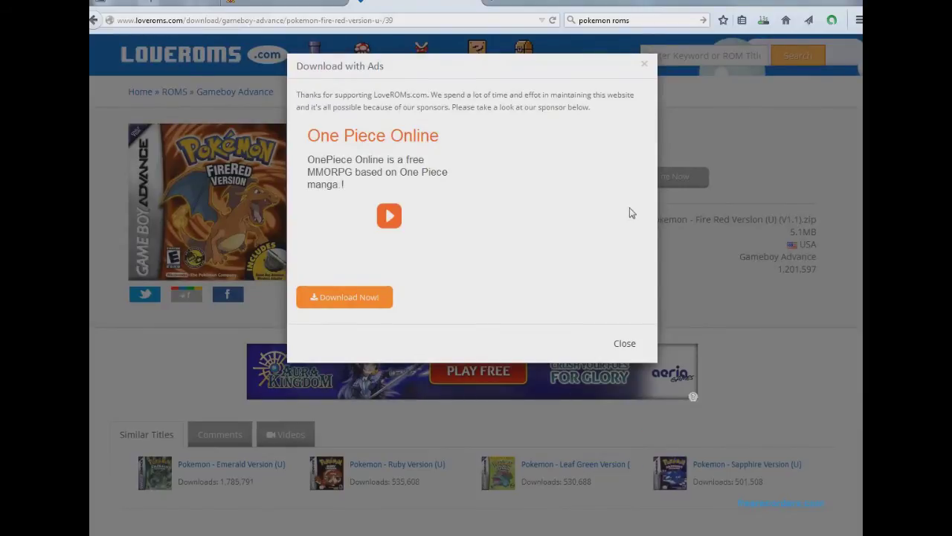
pyautogui.press('super+d')
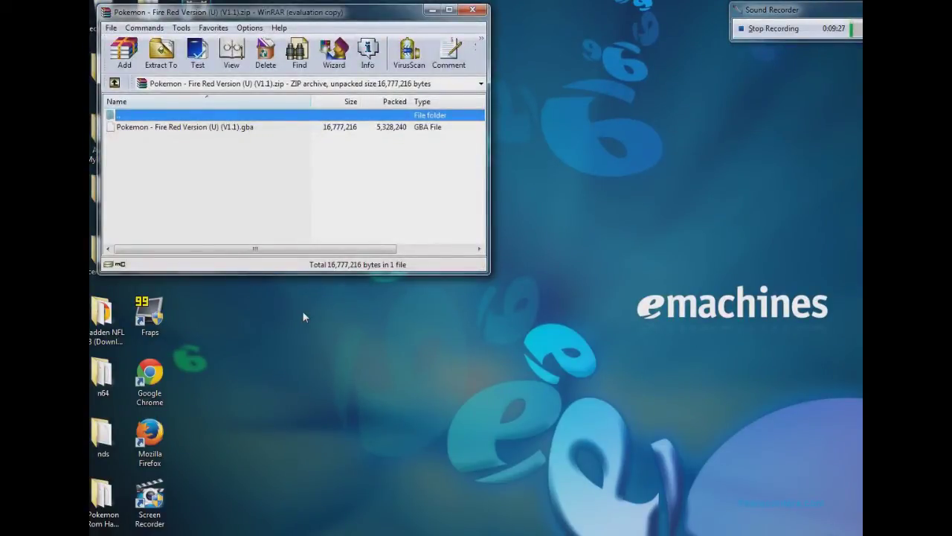
pyautogui.click(482, 12)
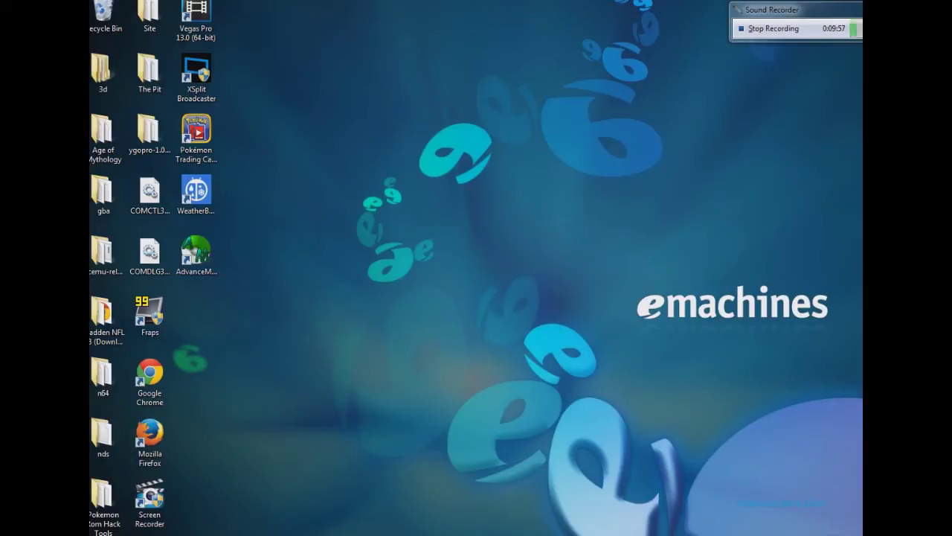
# View the Advance text folder in Pokemon Rom Hack Tools, check the COMCTL32.OCX file on the desktop and close the folder.
pyautogui.moveTo(229, 533)
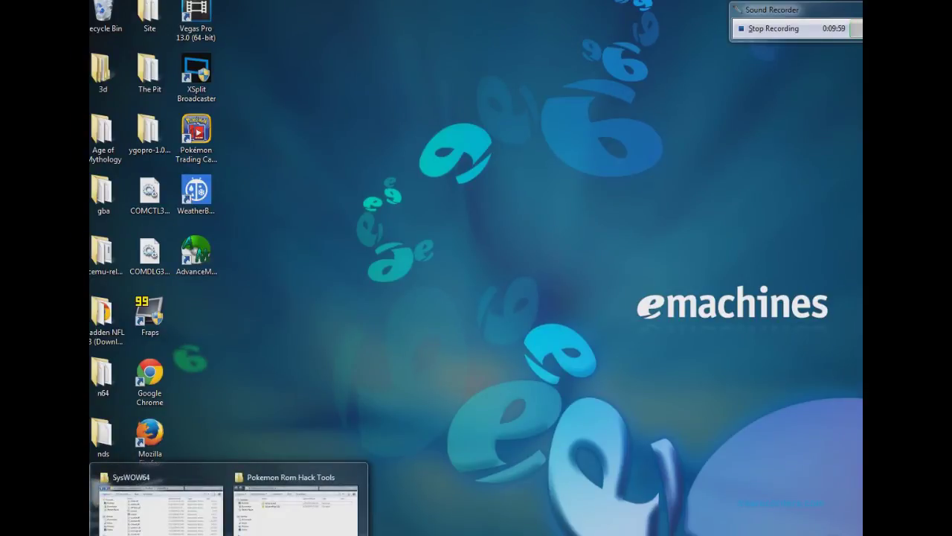
pyautogui.click(295, 506)
pyautogui.doubleClick(432, 208)
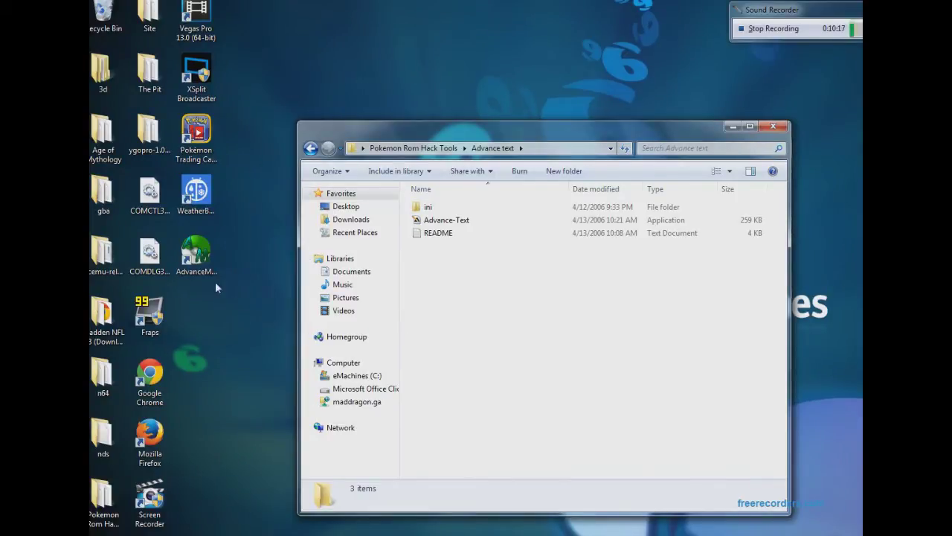
pyautogui.click(151, 195)
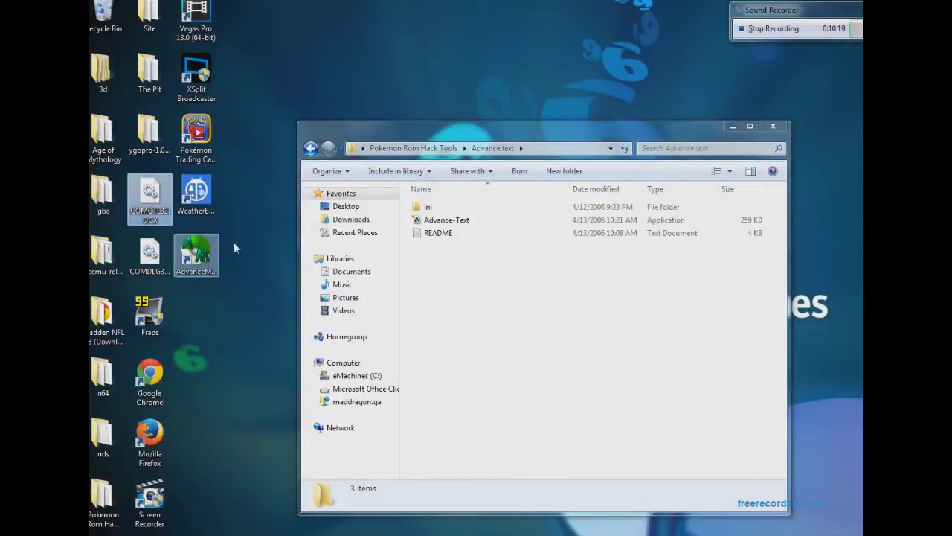
pyautogui.click(416, 368)
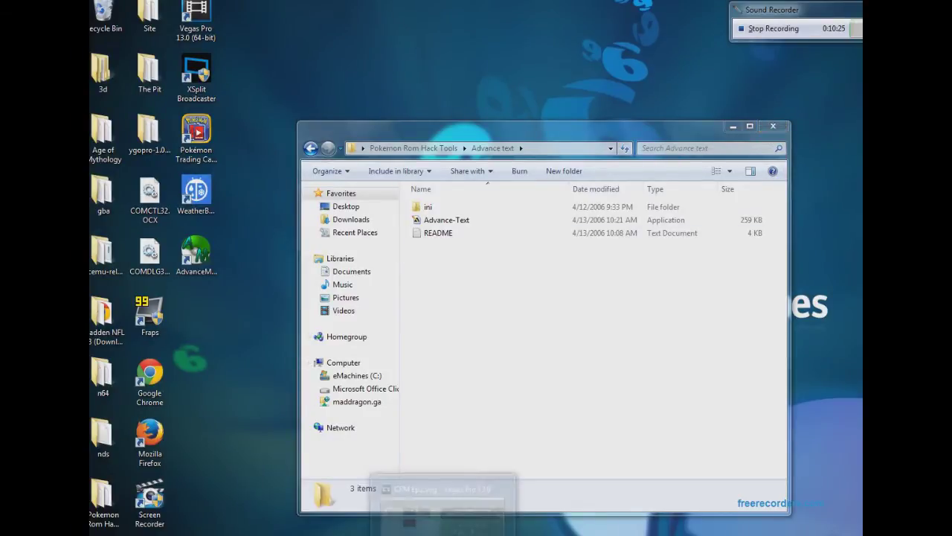
pyautogui.click(774, 129)
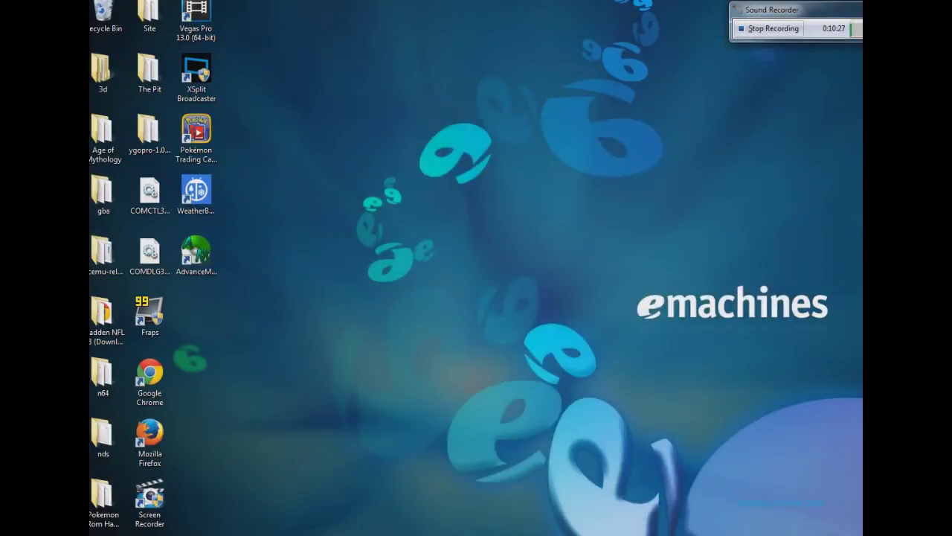
# Switch to the Firefox window showing the LoveRoms Fire Red download page.
pyautogui.moveTo(327, 534)
pyautogui.click(328, 506)
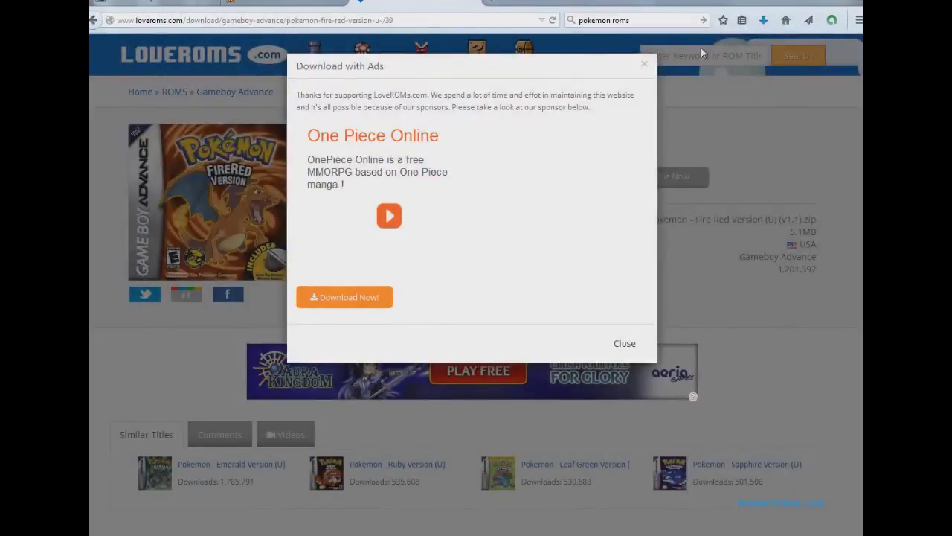
pyautogui.moveTo(623, 40); pyautogui.dragTo(592, 47)
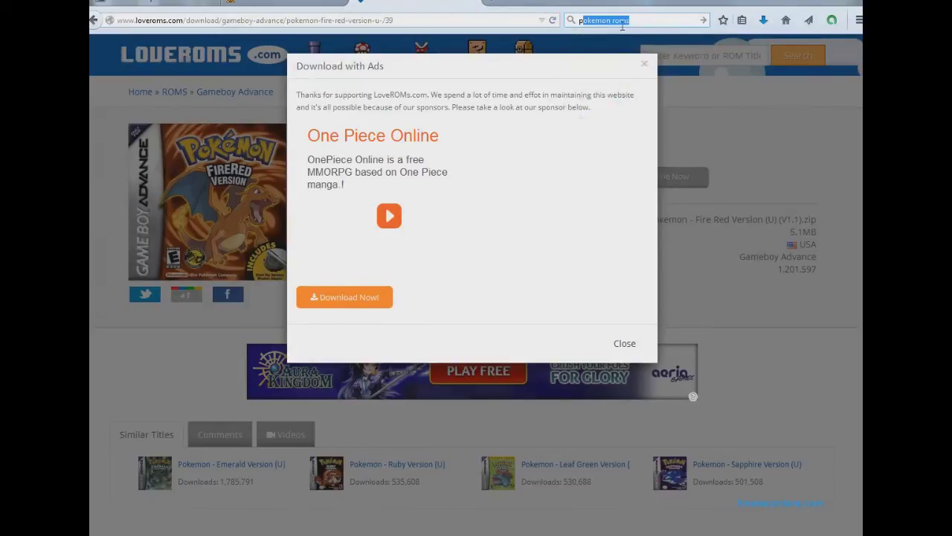
pyautogui.doubleClick(659, 30)
pyautogui.hotkey('ctrl', 'a')
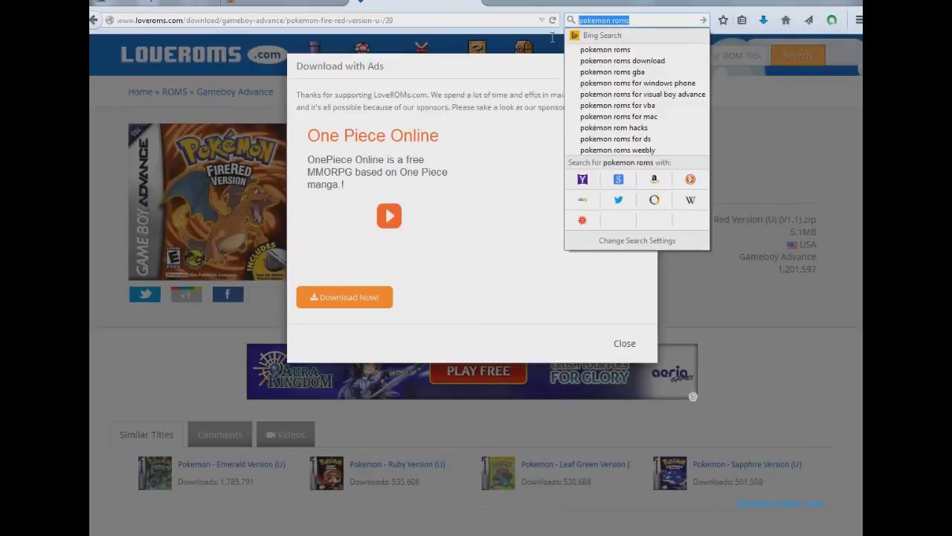
pyautogui.write('comctl')
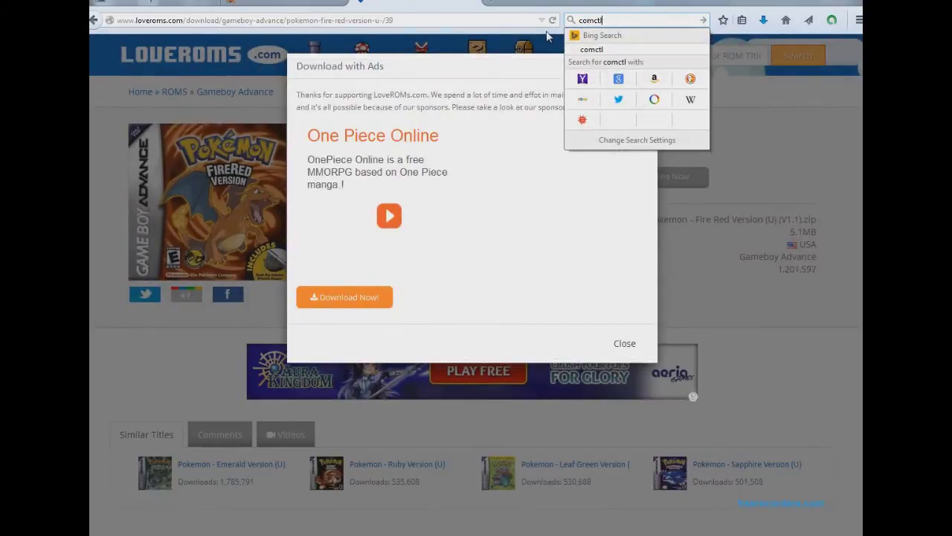
pyautogui.write('32')
pyautogui.hotkey('ctrl', 'a')
pyautogui.press('BackSpace')
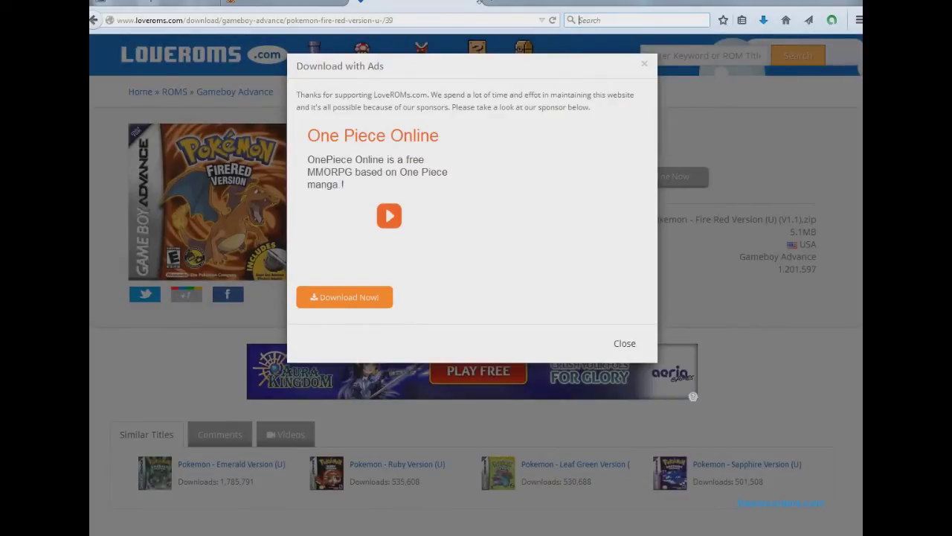
# Search Bing for comctl32.ocx in a new browser tab.
pyautogui.click(497, 8)
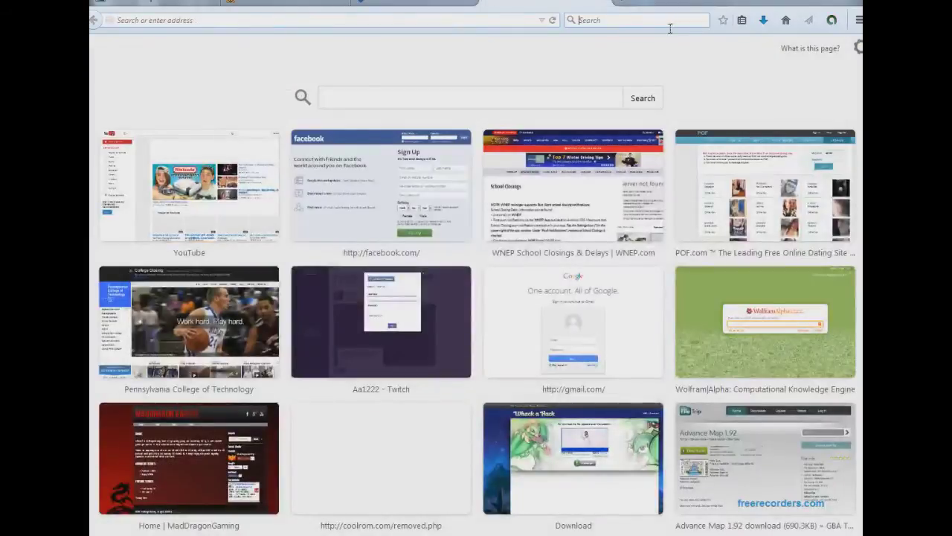
pyautogui.write('com')
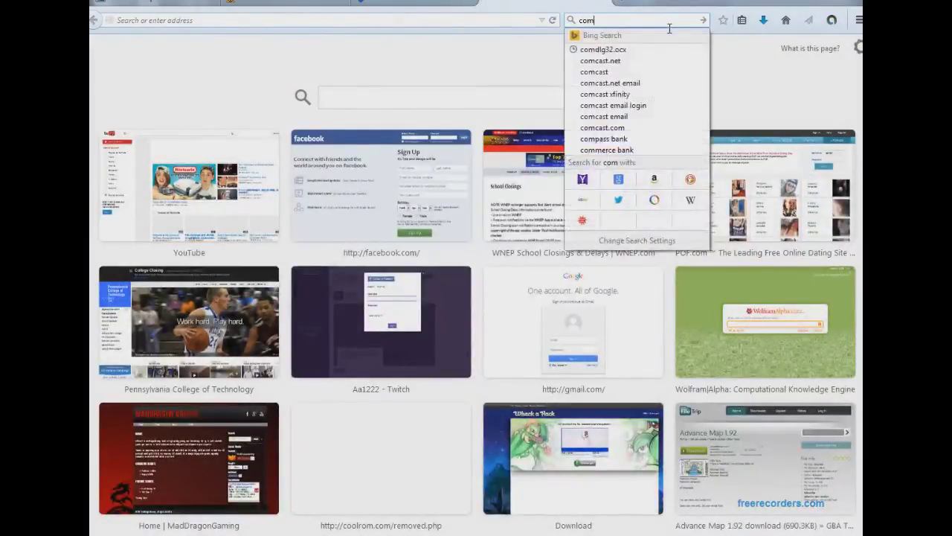
pyautogui.write('ctl')
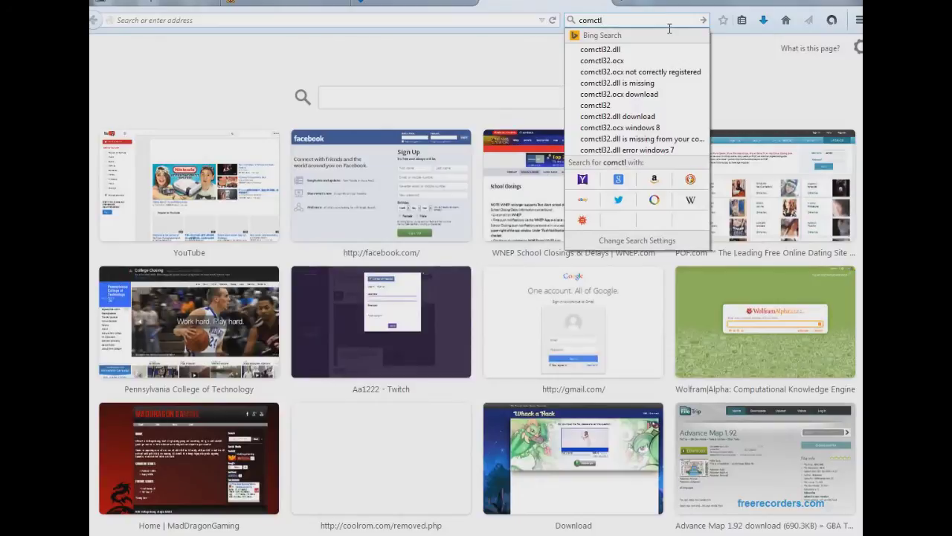
pyautogui.press('Down')
pyautogui.press('Down')
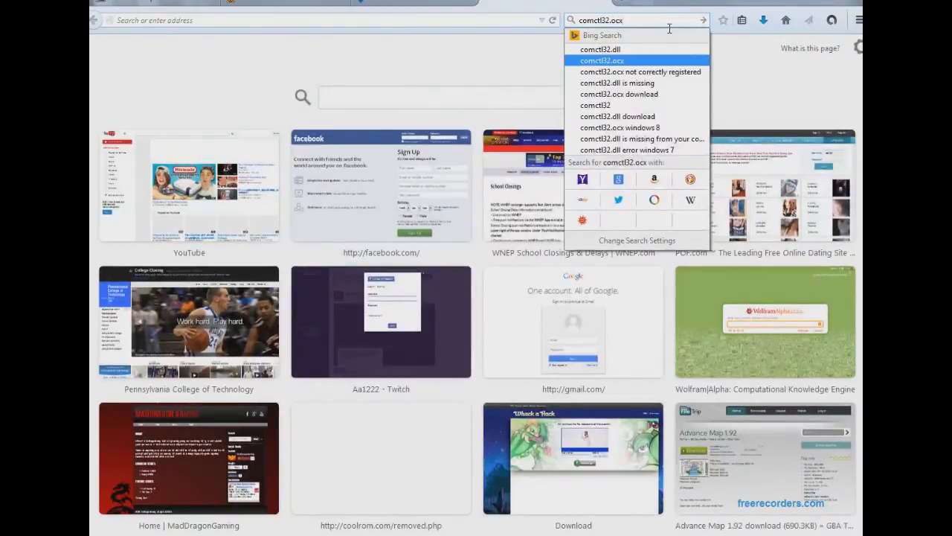
pyautogui.press('Return')
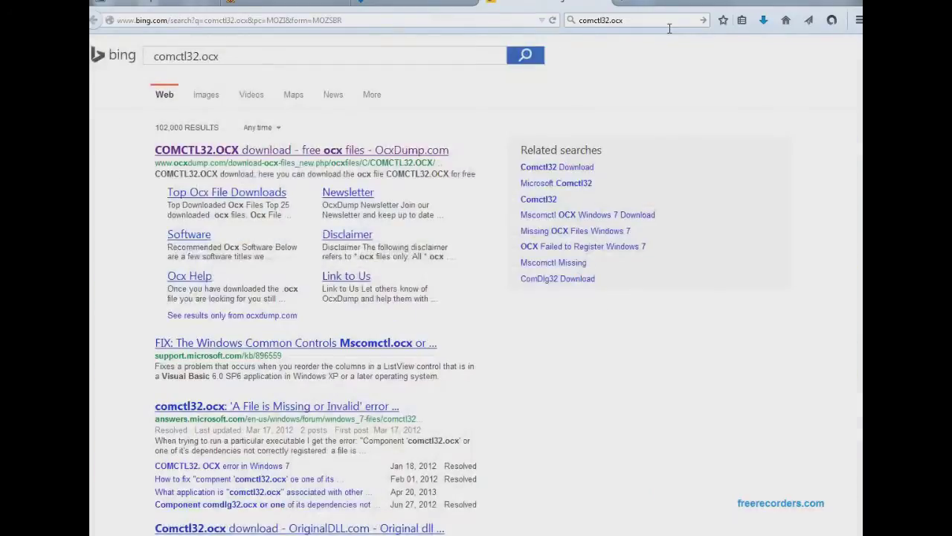
# Open the OcxDump.com result for COMCTL32.OCX, download COMCTL32.zip and open it with WinRAR archiver (default).
pyautogui.click(280, 159)
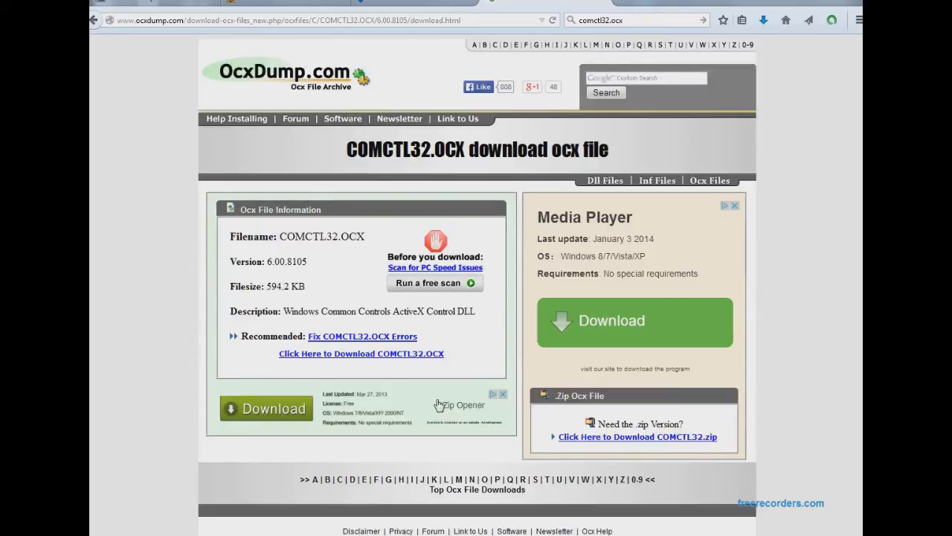
pyautogui.click(595, 441)
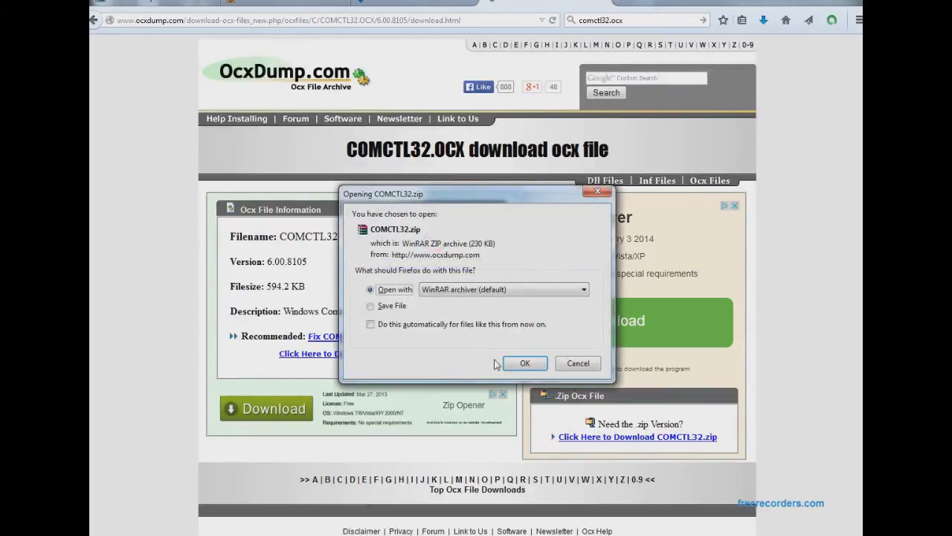
pyautogui.click(526, 363)
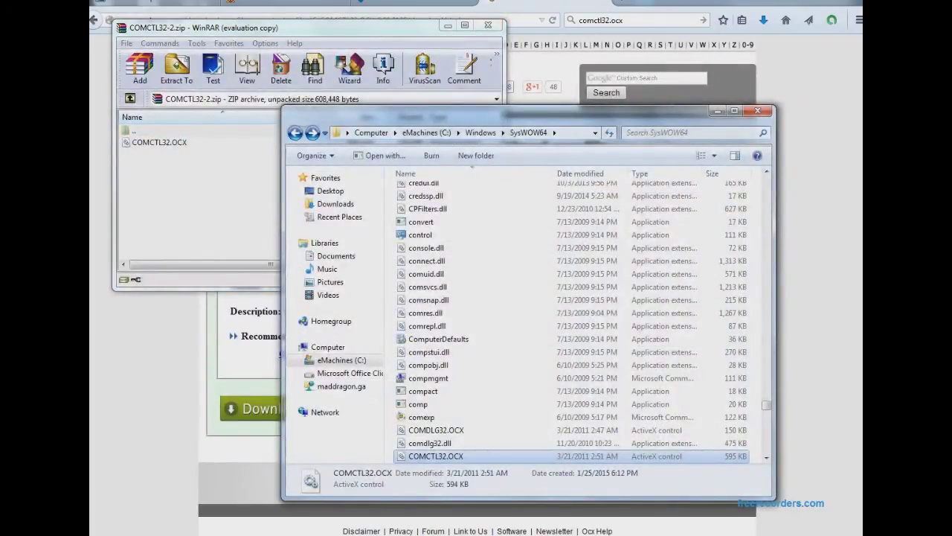
# Check the system type in the computer's properties from a new Explorer window, and put both windows away.
pyautogui.rightClick(119, 535)
pyautogui.click(126, 535)
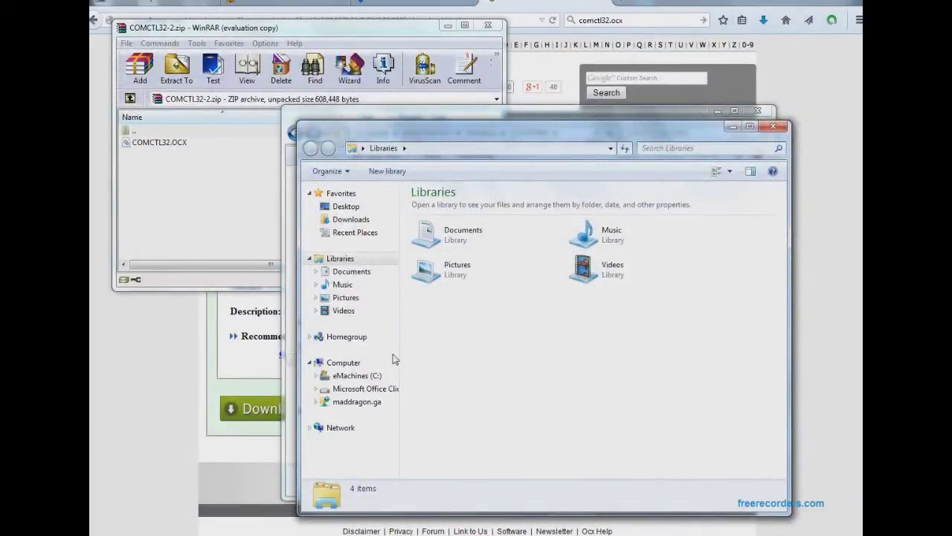
pyautogui.click(100, 535)
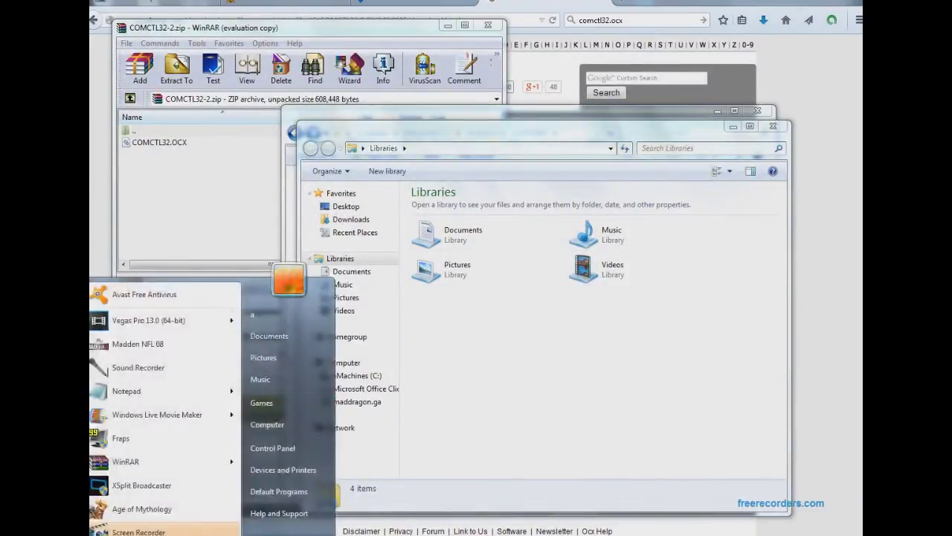
pyautogui.press('Escape')
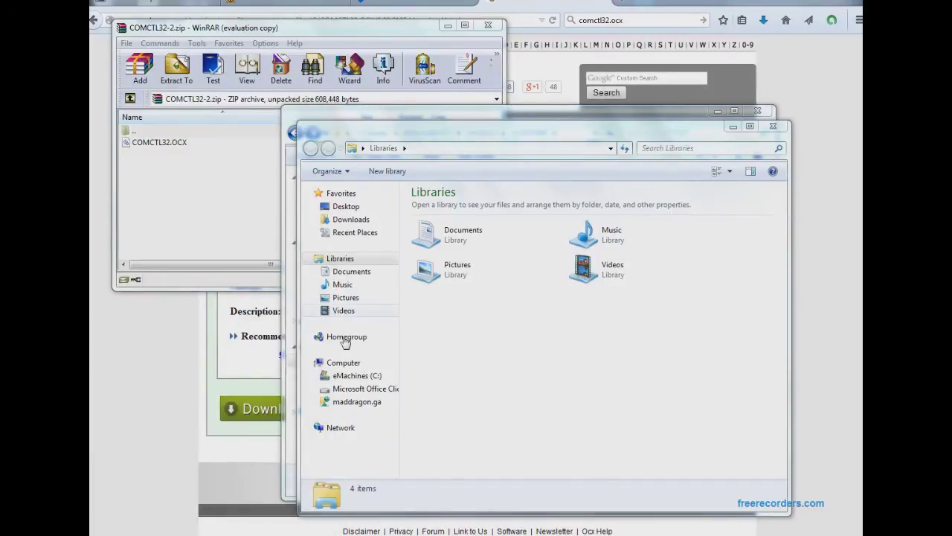
pyautogui.rightClick(363, 363)
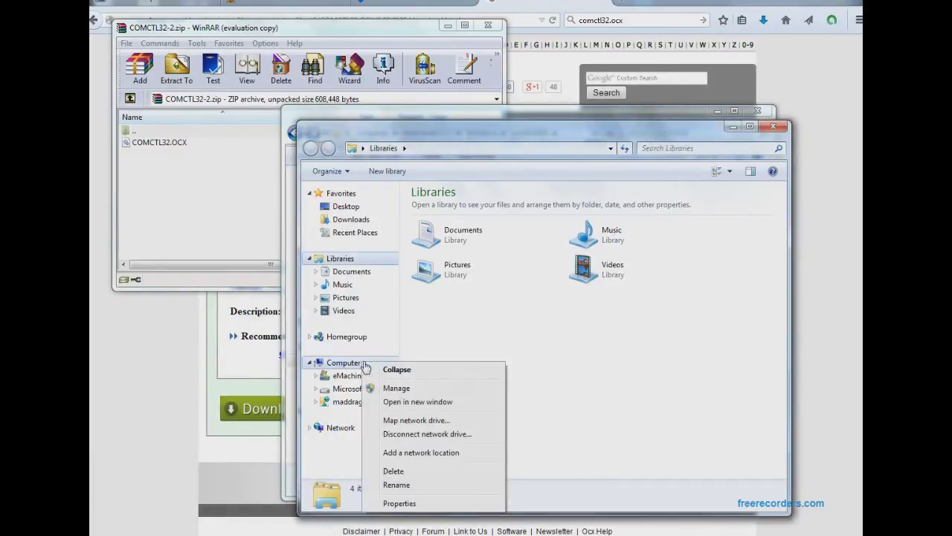
pyautogui.click(401, 503)
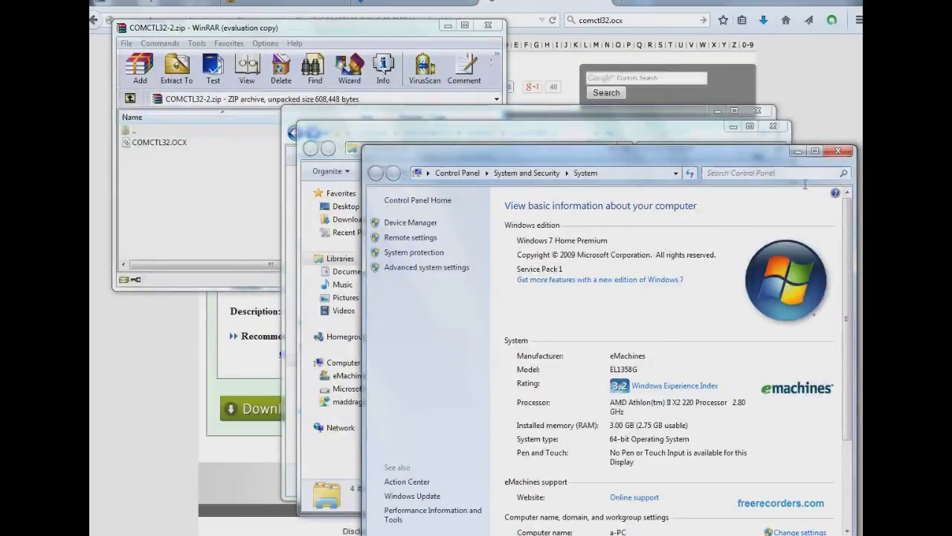
pyautogui.click(836, 153)
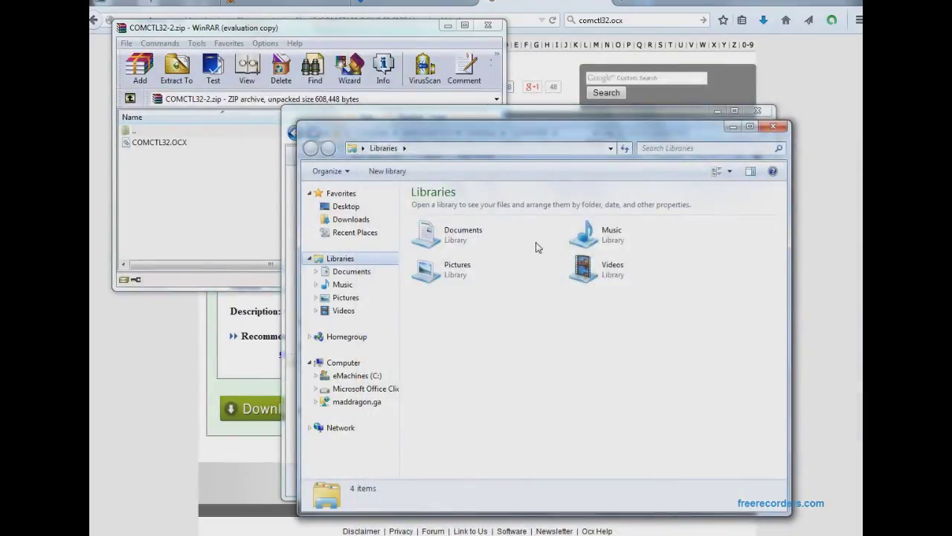
pyautogui.click(740, 127)
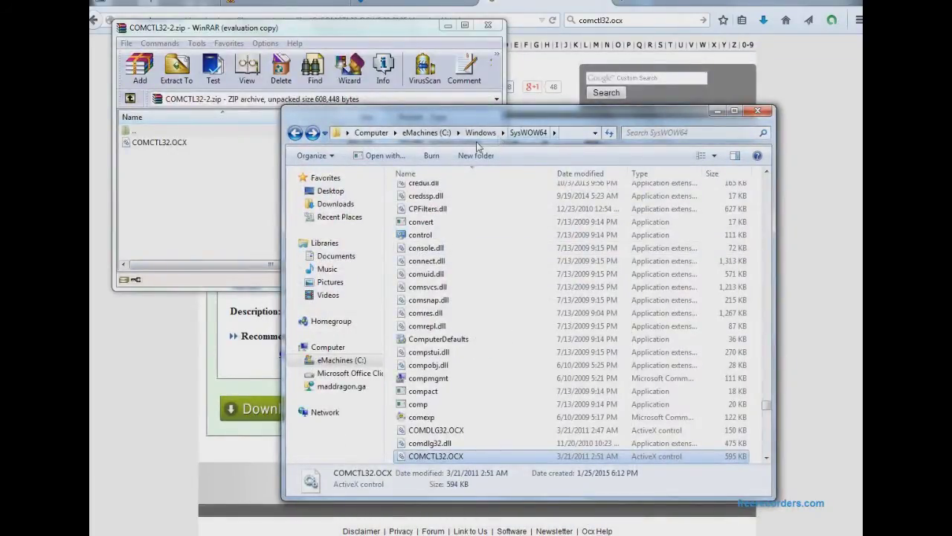
# Go back to Computer in the Explorer window and open the eMachines (C:) drive, the Windows folder and its SysWOW64 folder.
pyautogui.click(428, 132)
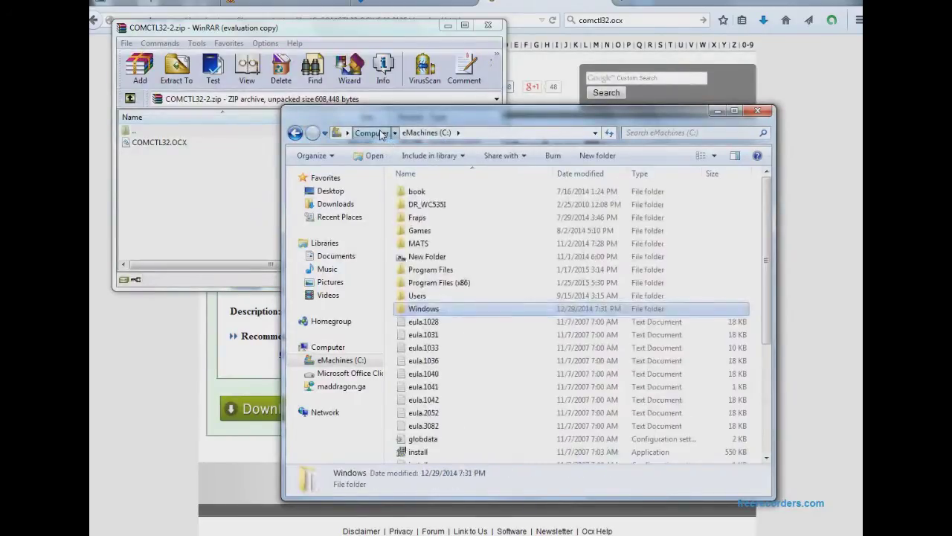
pyautogui.click(368, 133)
pyautogui.doubleClick(439, 227)
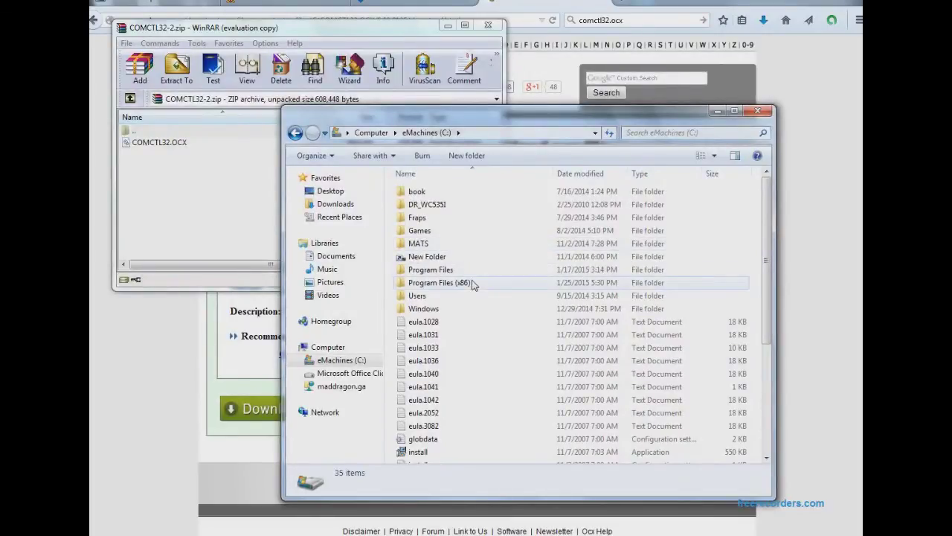
pyautogui.doubleClick(464, 308)
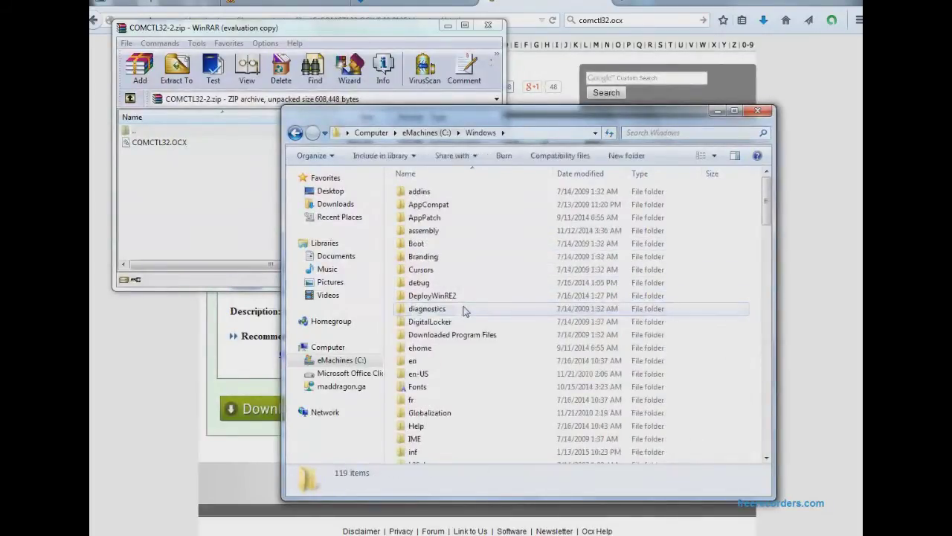
pyautogui.click(464, 308)
pyautogui.scroll(-12, 464, 311)
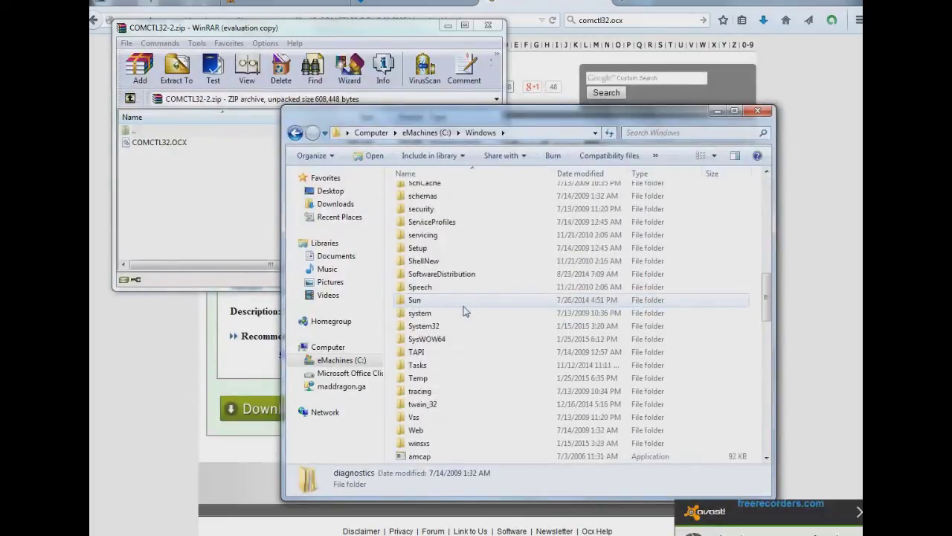
pyautogui.scroll(-13, 463, 311)
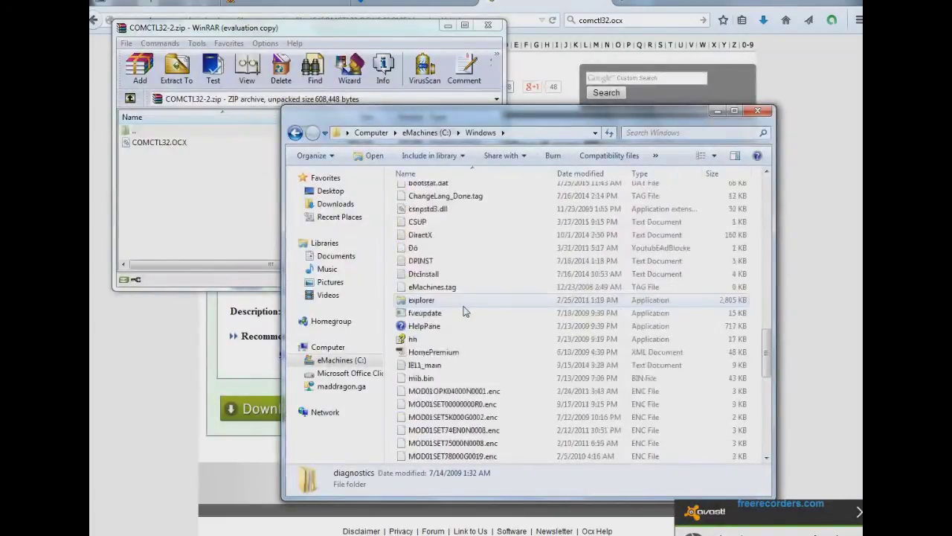
pyautogui.scroll(-5, 464, 311)
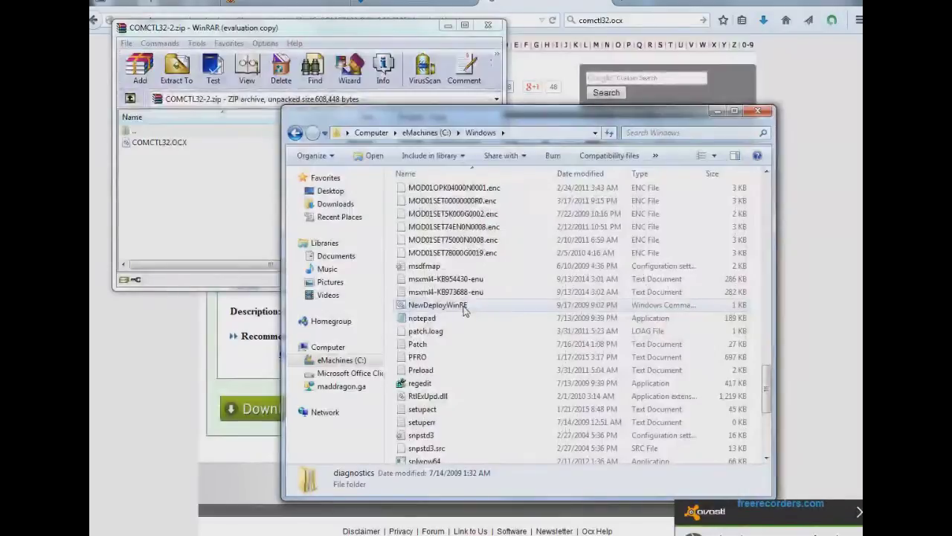
pyautogui.scroll(16, 464, 311)
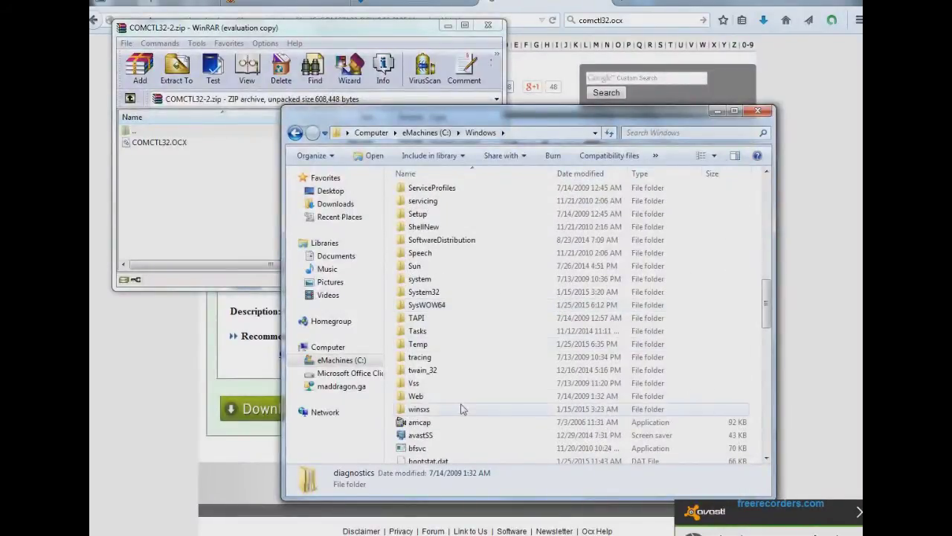
pyautogui.doubleClick(457, 305)
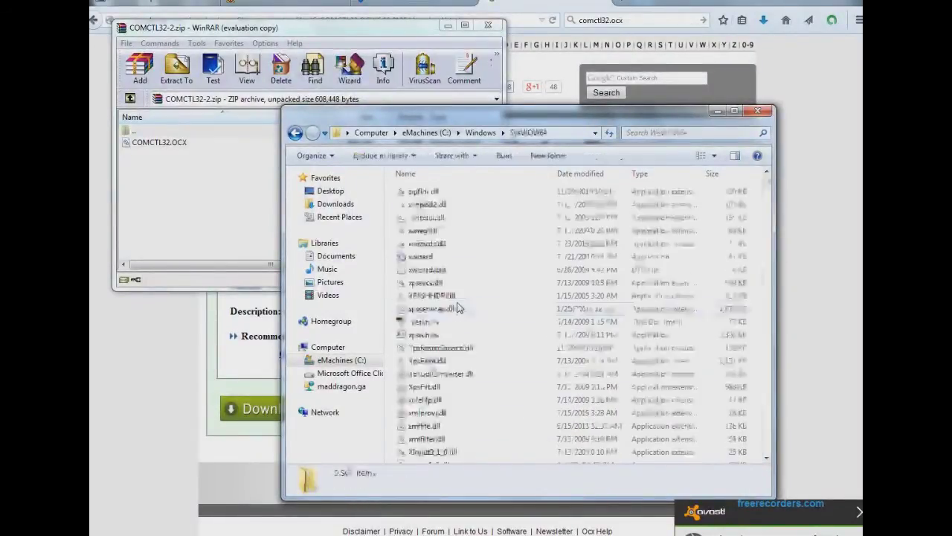
# Look through the SysWOW64 file list, return to the Windows folder and open SysWOW64 again.
pyautogui.scroll(-12, 480, 322)
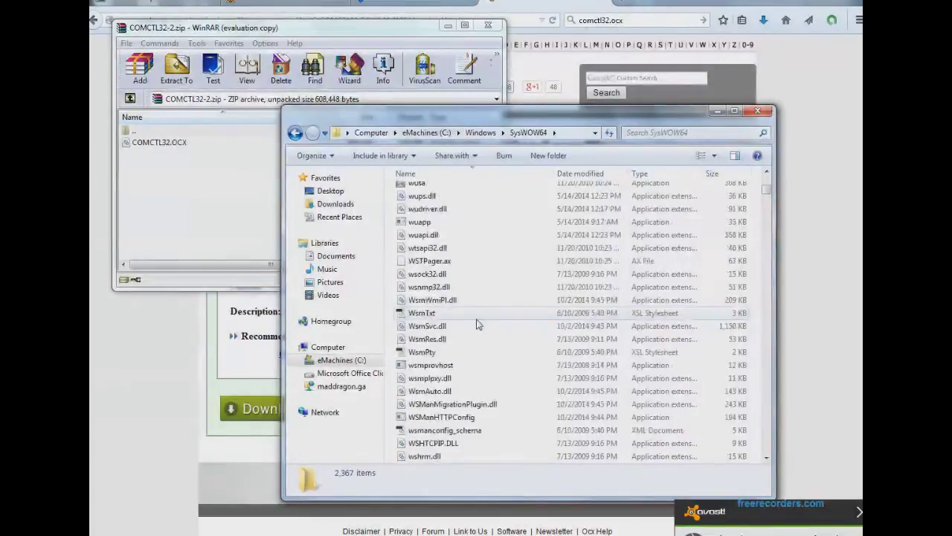
pyautogui.scroll(-10, 477, 324)
pyautogui.scroll(-8, 472, 325)
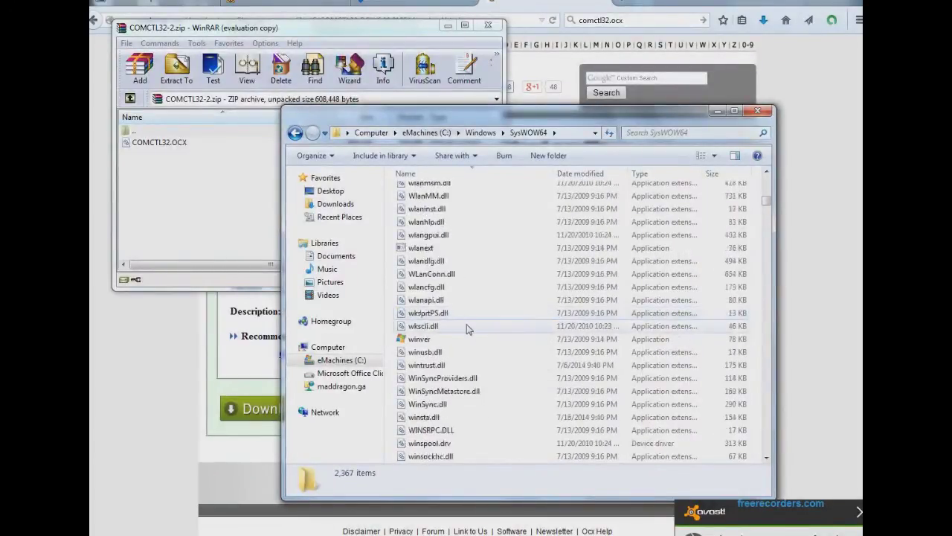
pyautogui.scroll(-15, 469, 342)
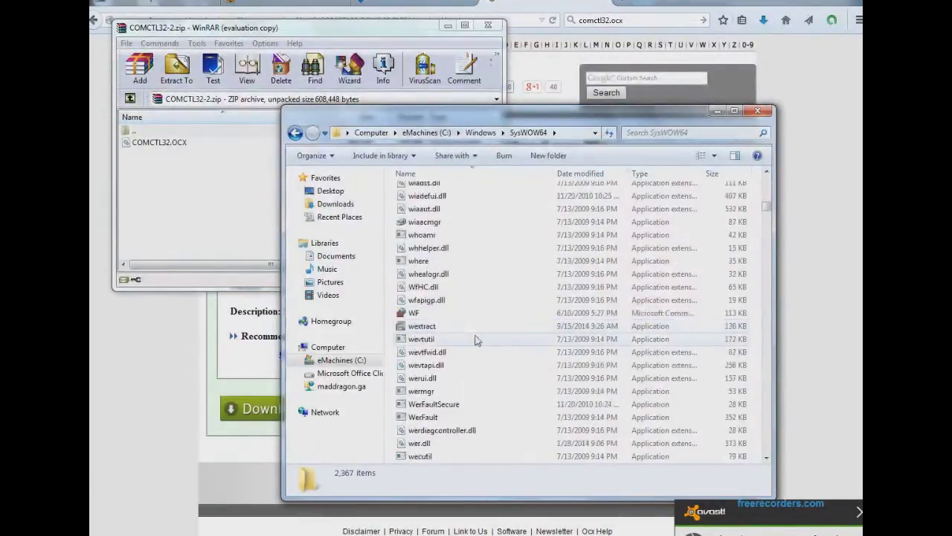
pyautogui.scroll(-15, 476, 357)
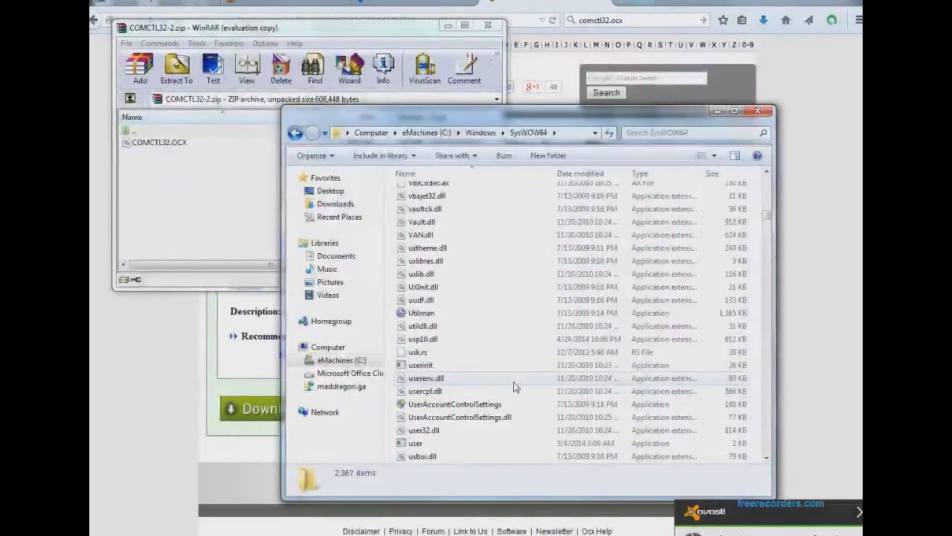
pyautogui.scroll(-1, 507, 385)
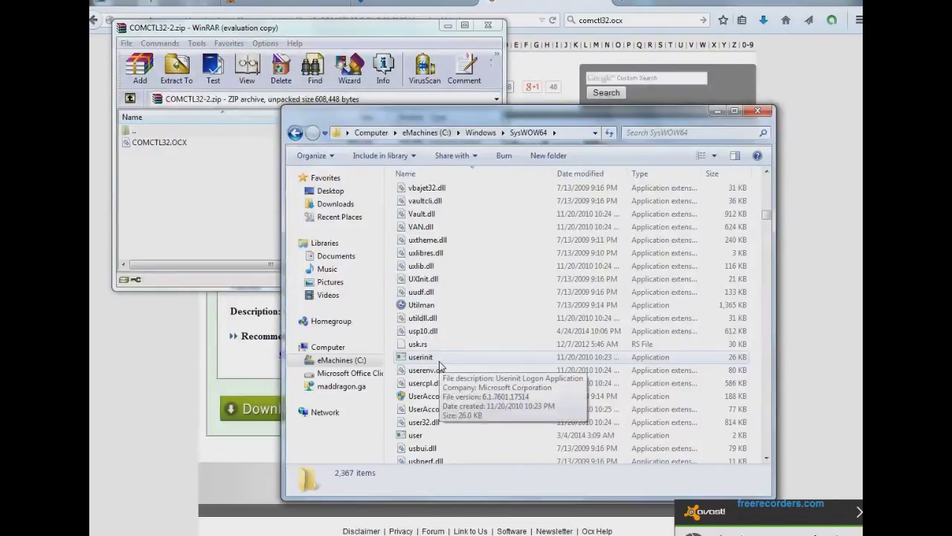
pyautogui.click(480, 132)
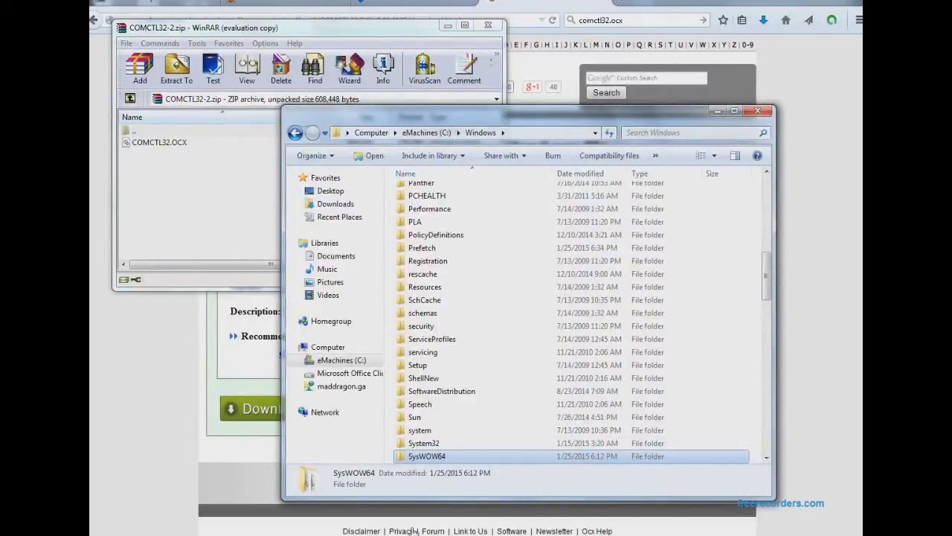
pyautogui.doubleClick(420, 457)
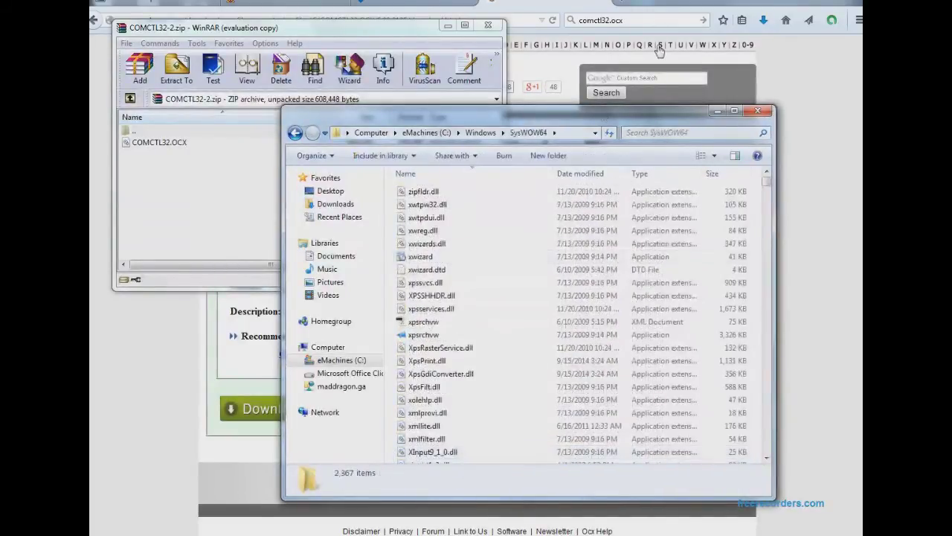
# Search the SysWOW64 folder for cmd and find the cmd application among the results.
pyautogui.click(691, 136)
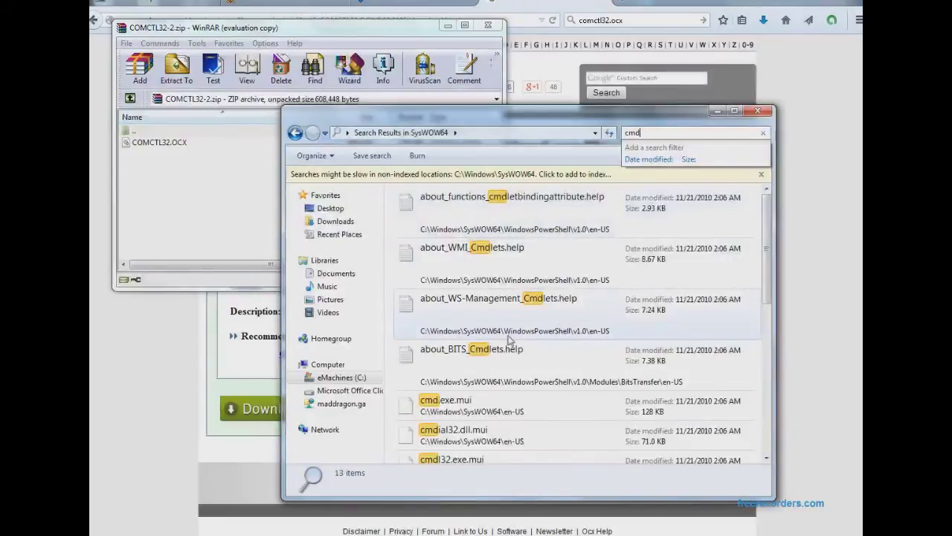
pyautogui.scroll(-5, 507, 336)
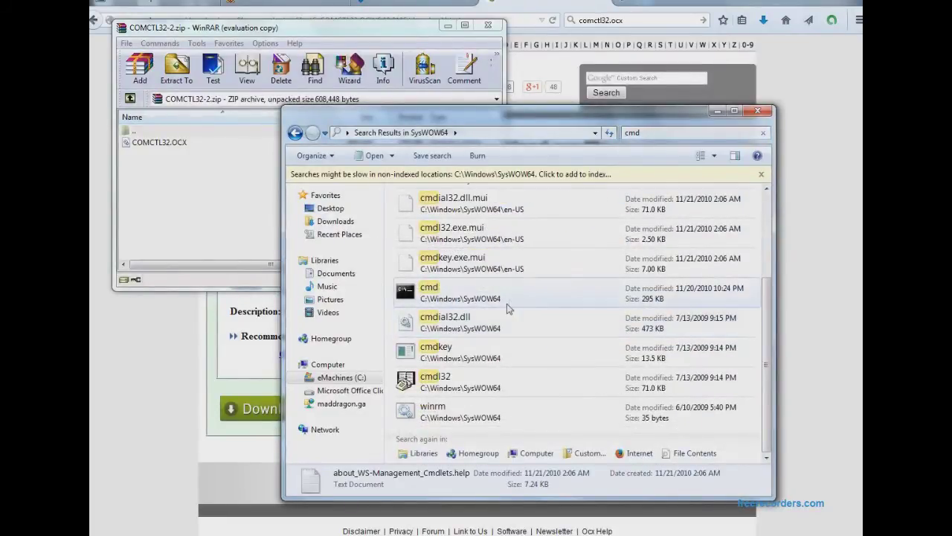
pyautogui.click(510, 303)
pyautogui.doubleClick(510, 302)
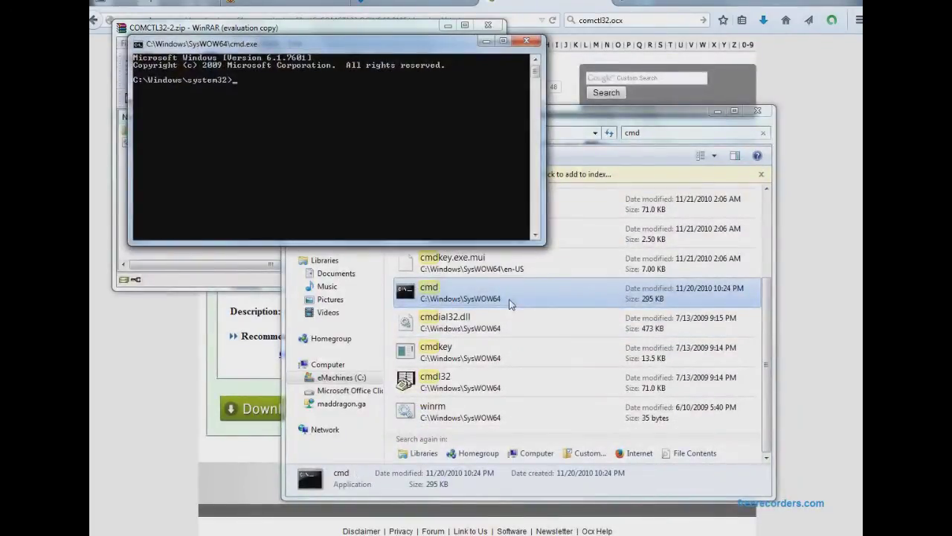
pyautogui.click(527, 41)
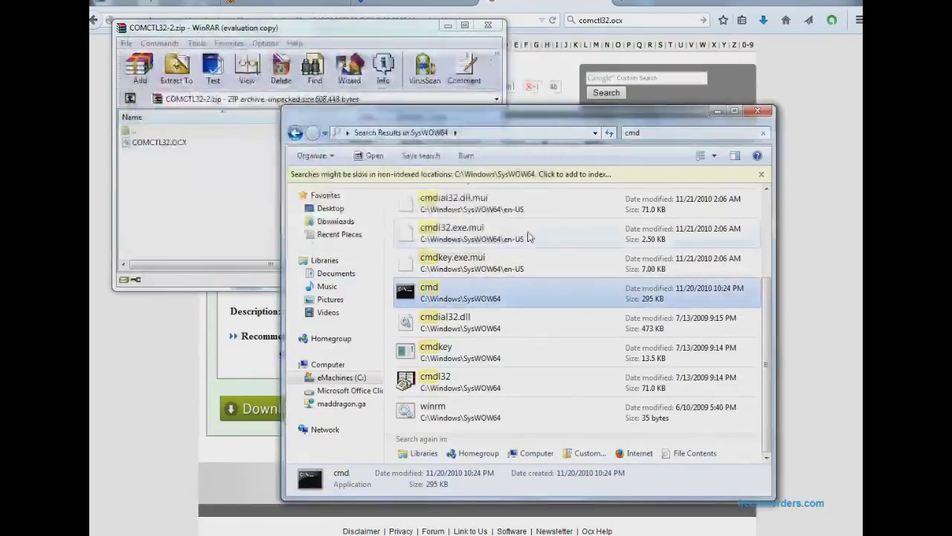
# Run the cmd application from SysWOW64 as administrator and place its window clear of the WinRAR archive window.
pyautogui.rightClick(510, 288)
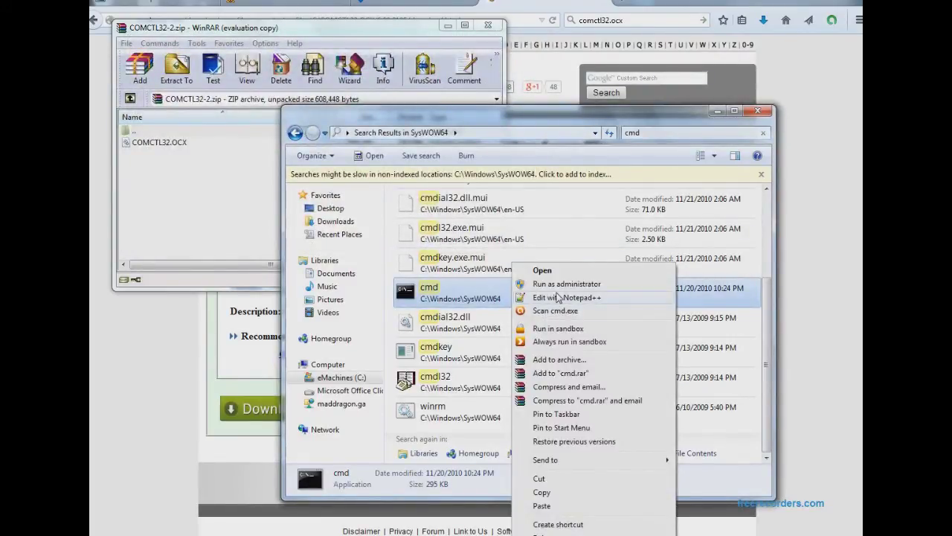
pyautogui.click(562, 284)
pyautogui.doubleClick(559, 294)
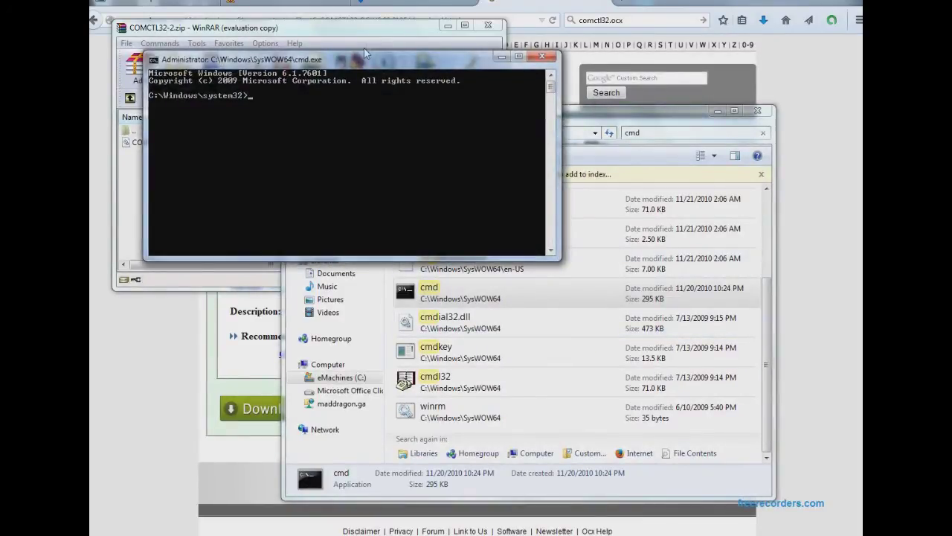
pyautogui.moveTo(385, 51); pyautogui.dragTo(601, 178)
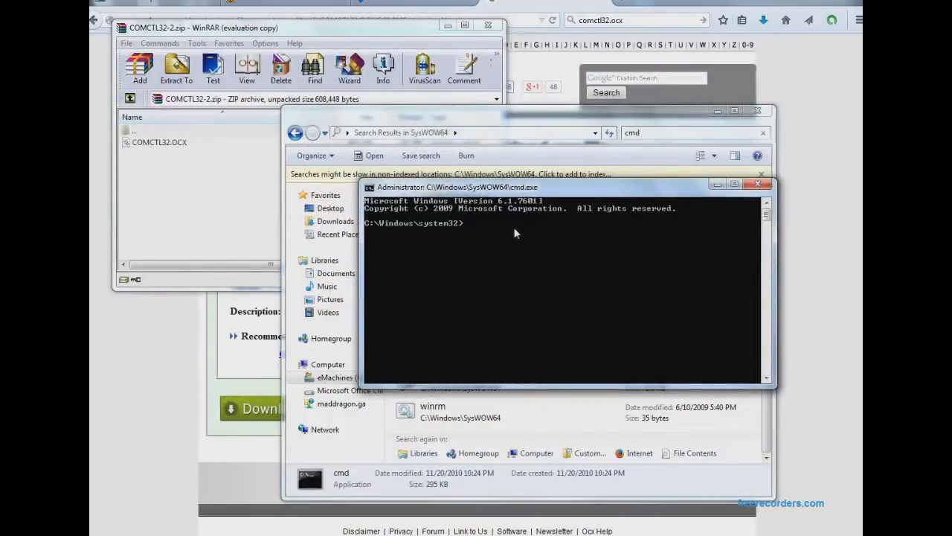
# Register the first OCX file by running regsvr32 C:\windows\syswow64\comctl32.ocx in the command prompt, and dismiss the RegSvr32 message.
pyautogui.write('regsvr32 C:')
pyautogui.write('\\windows\\')
pyautogui.write('syswow64')
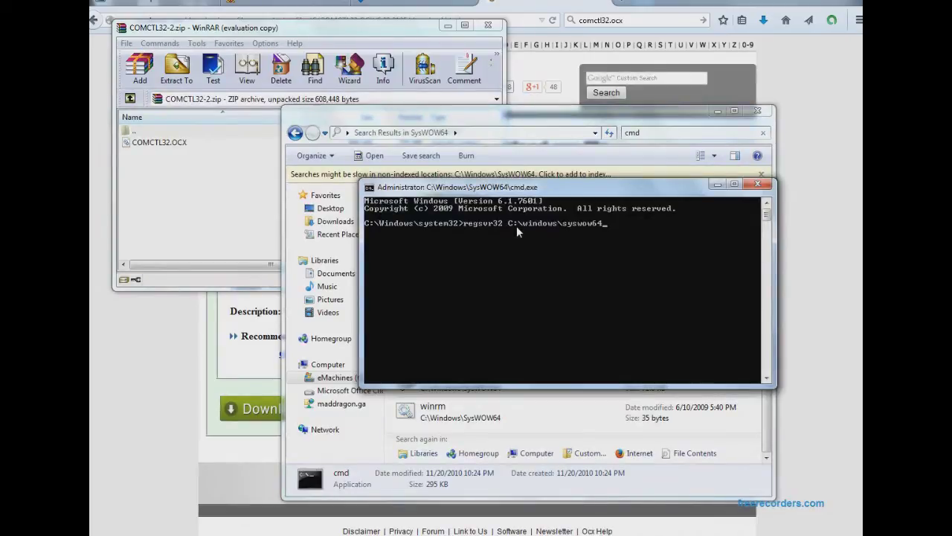
pyautogui.write('\\comctl32.ocx')
pyautogui.press('Return')
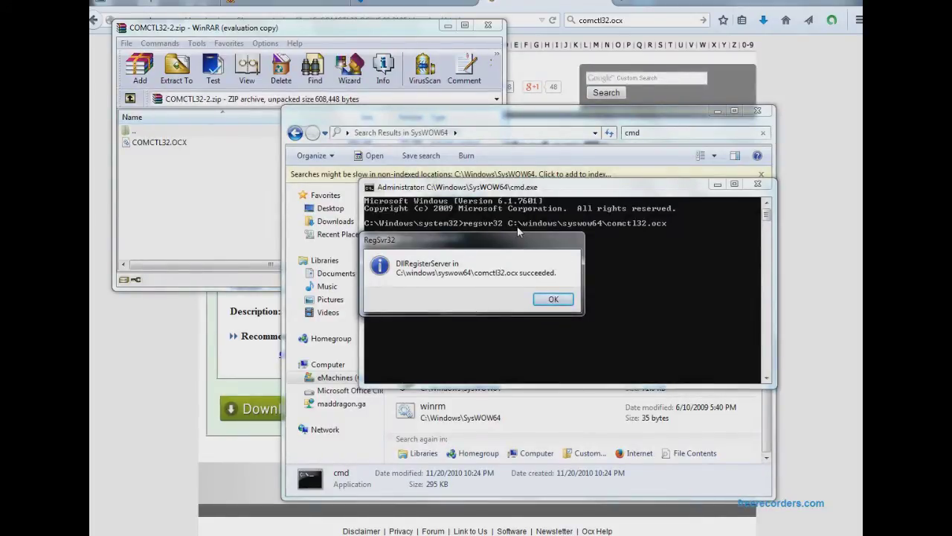
pyautogui.press('Return')
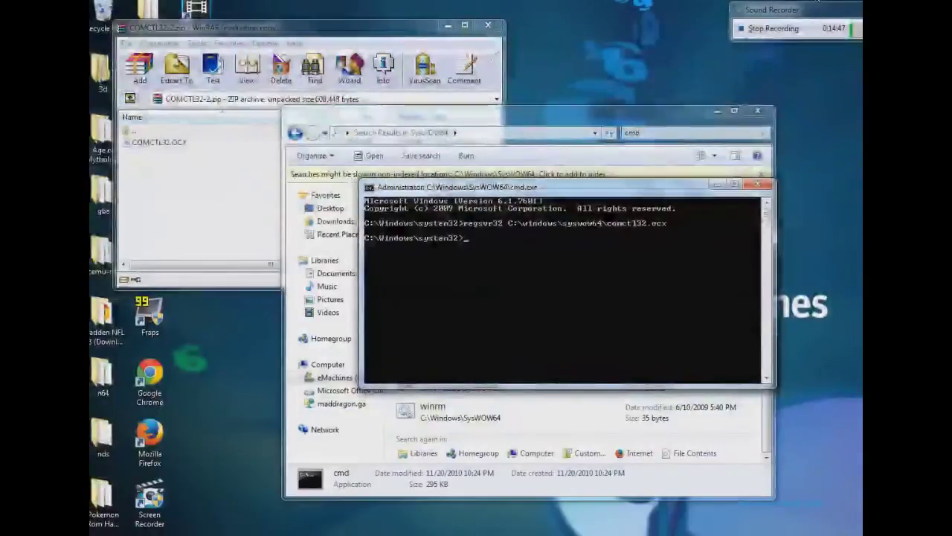
# Minimize the COMCTL32-2.zip window, switch to Firefox and search the web for comdlg32.ocx in a new tab.
pyautogui.click(447, 25)
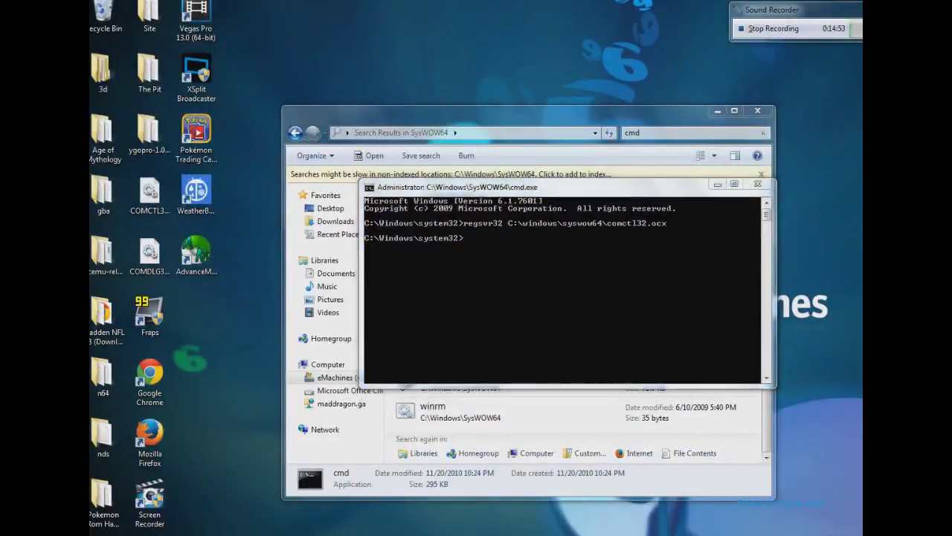
pyautogui.hotkey('alt', 'Tab')
pyautogui.click(621, 2)
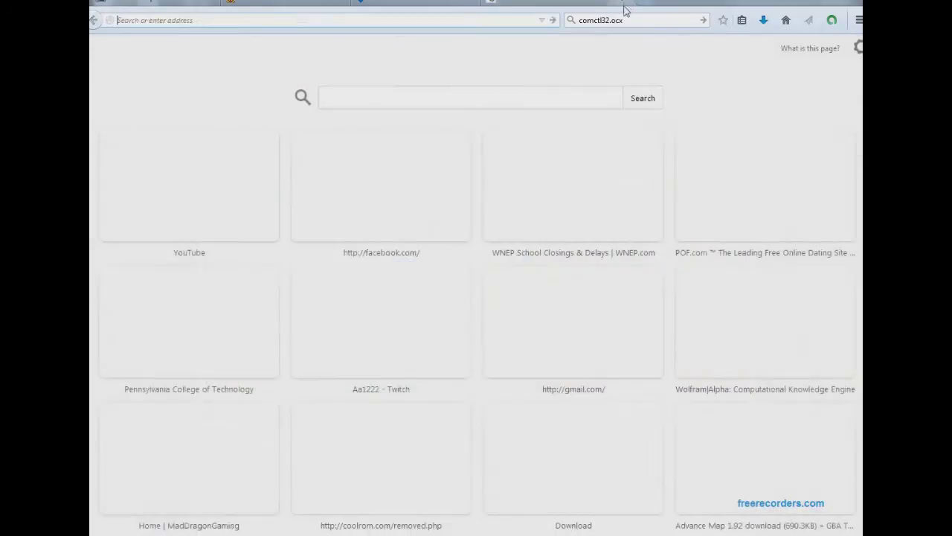
pyautogui.click(595, 21)
pyautogui.write('com')
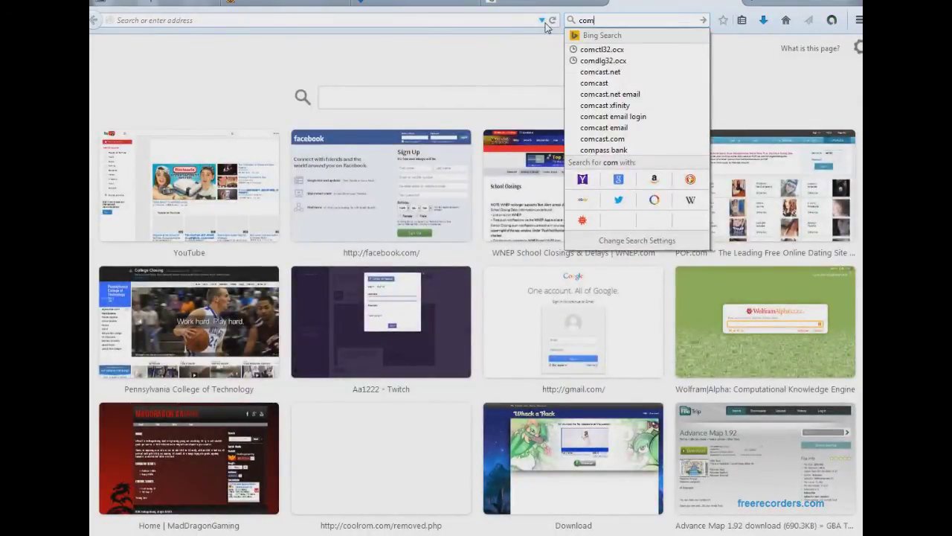
pyautogui.press('Down')
pyautogui.press('Down')
pyautogui.press('Return')
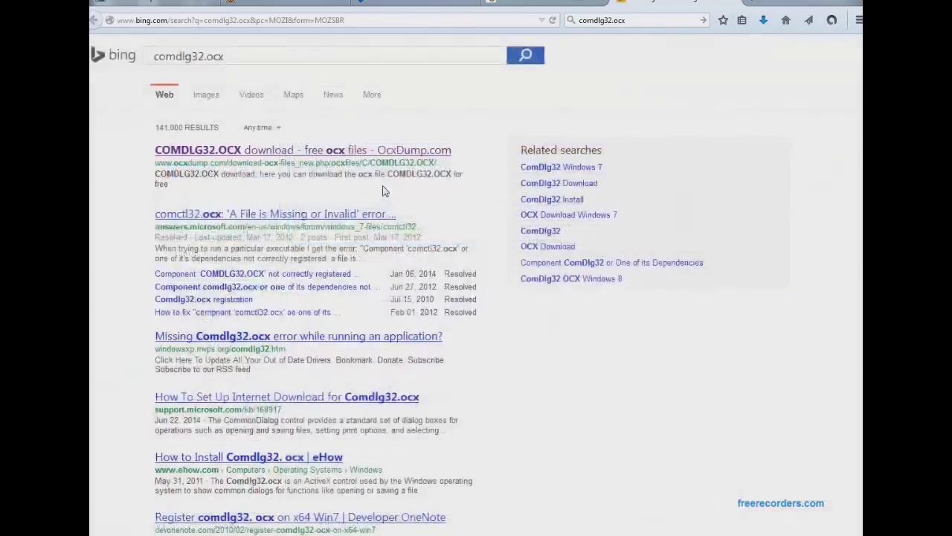
# Open the OcxDump.com result for COMDLG32.OCX, download COMDLG32.zip and open it with WinRAR archiver (default).
pyautogui.click(387, 154)
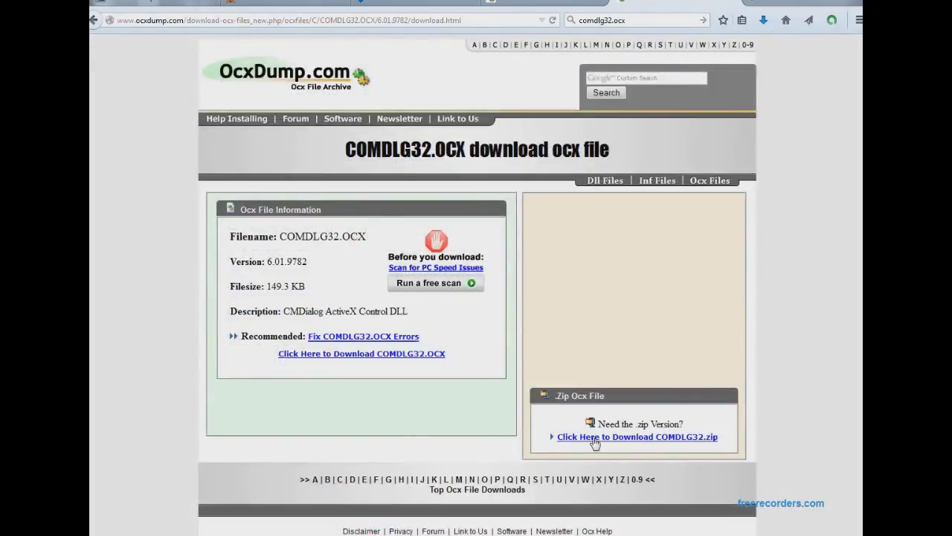
pyautogui.click(593, 439)
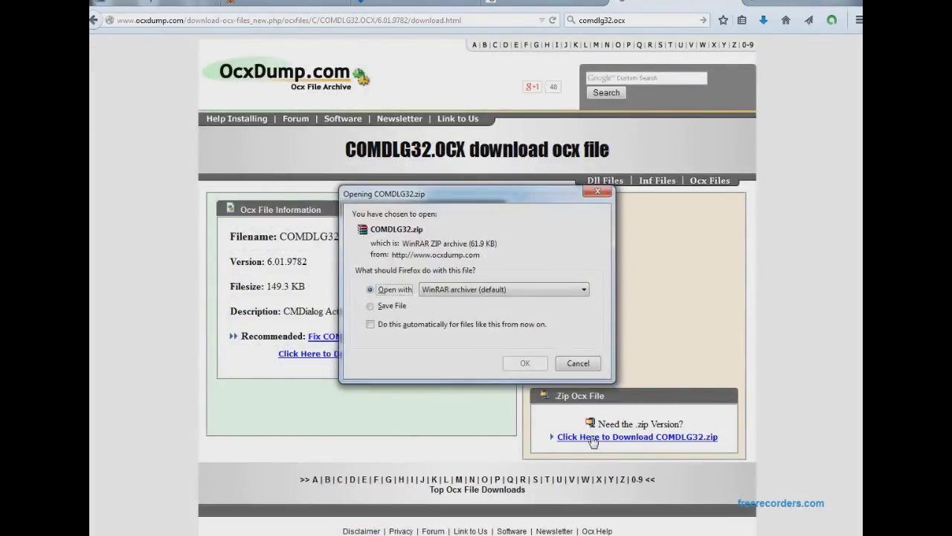
pyautogui.press('Return')
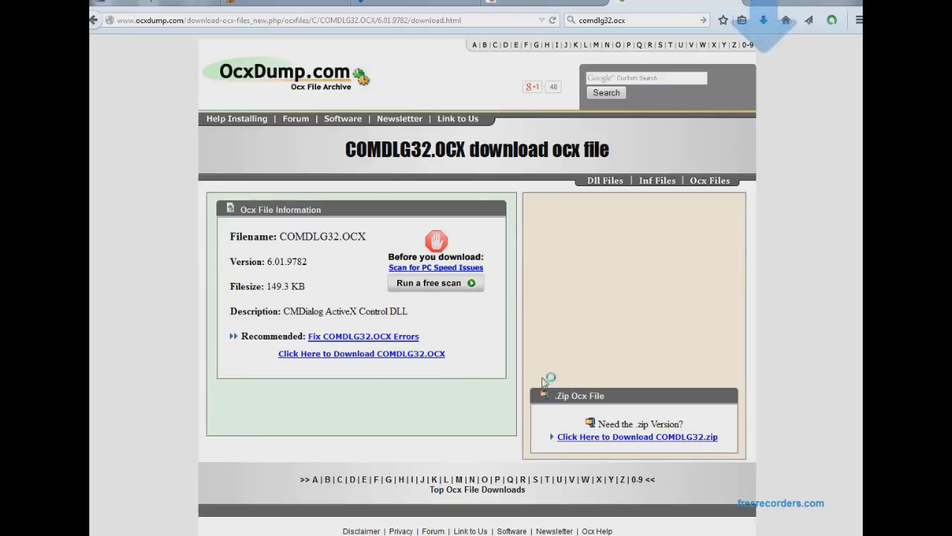
pyautogui.moveTo(340, 73); pyautogui.dragTo(292, 49)
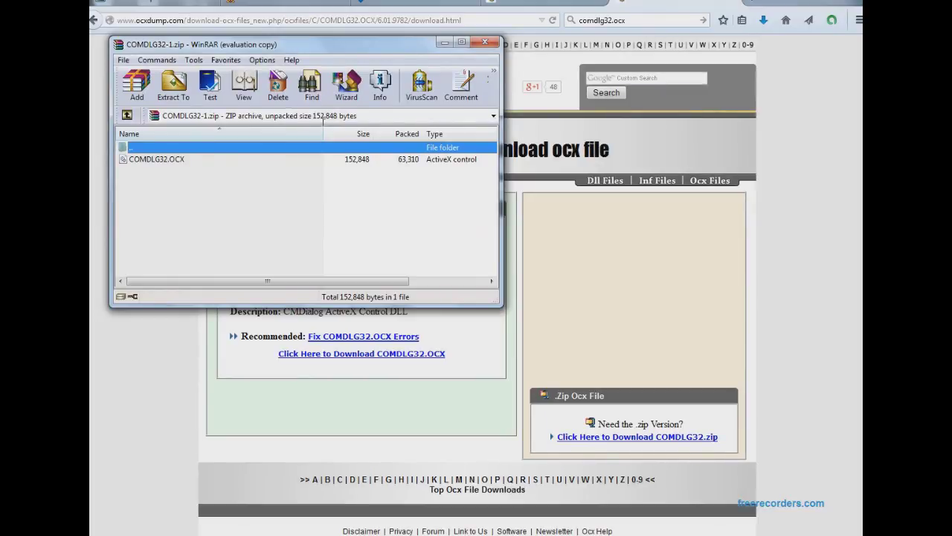
# Return to the administrator command prompt, run regsvr32 C:\windows\syswow64\comdlg32.ocx by editing the previous command, and dismiss the RegSvr32 message.
pyautogui.hotkey('alt', 'Tab')
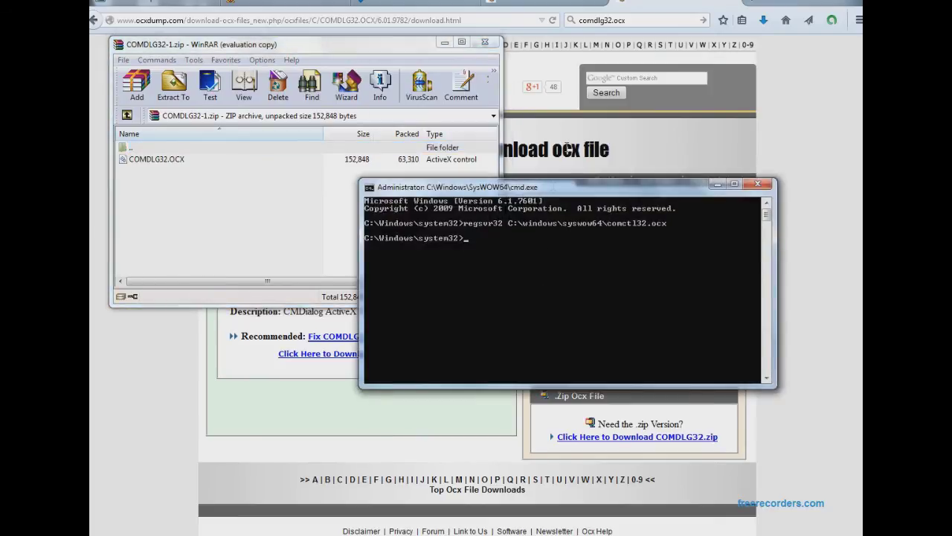
pyautogui.moveTo(553, 191); pyautogui.dragTo(641, 170)
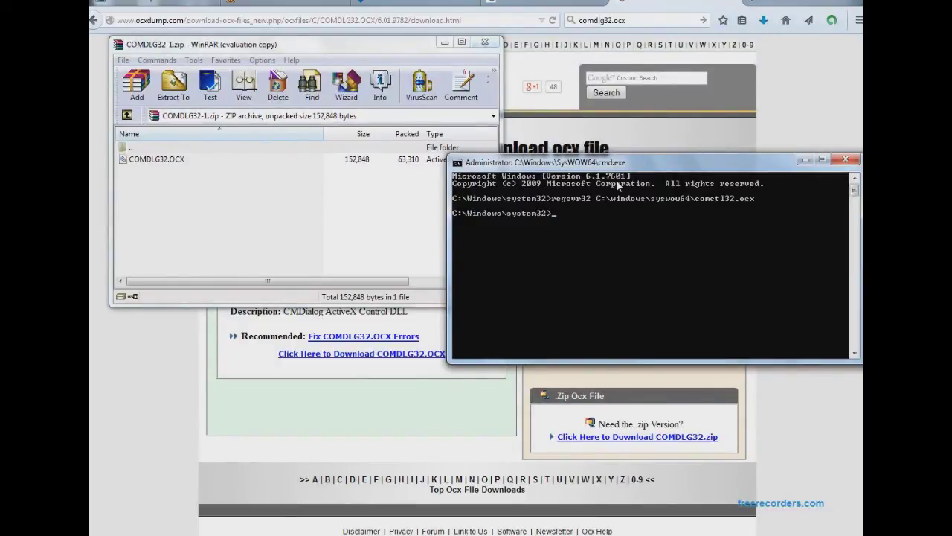
pyautogui.press('Up')
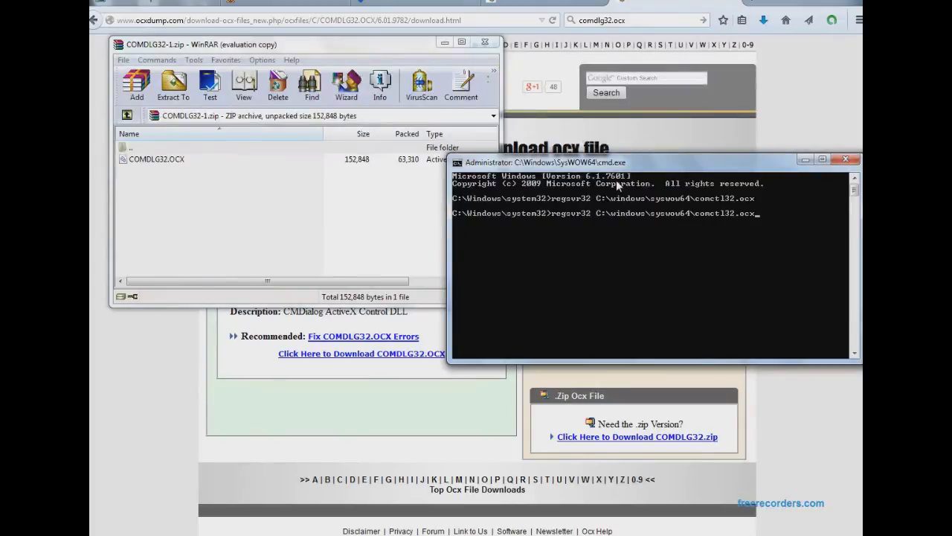
pyautogui.press('Left')
pyautogui.press('Left')
pyautogui.press('Left')
pyautogui.press('Left')
pyautogui.press('Left')
pyautogui.press('Left')
pyautogui.press('Left')
pyautogui.press('Delete')
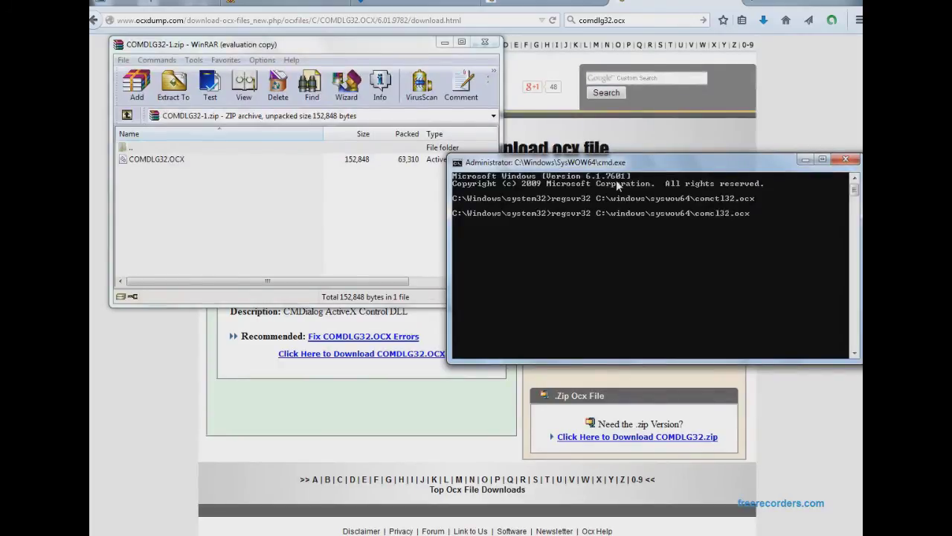
pyautogui.press('BackSpace')
pyautogui.write('dlg')
pyautogui.press('Return')
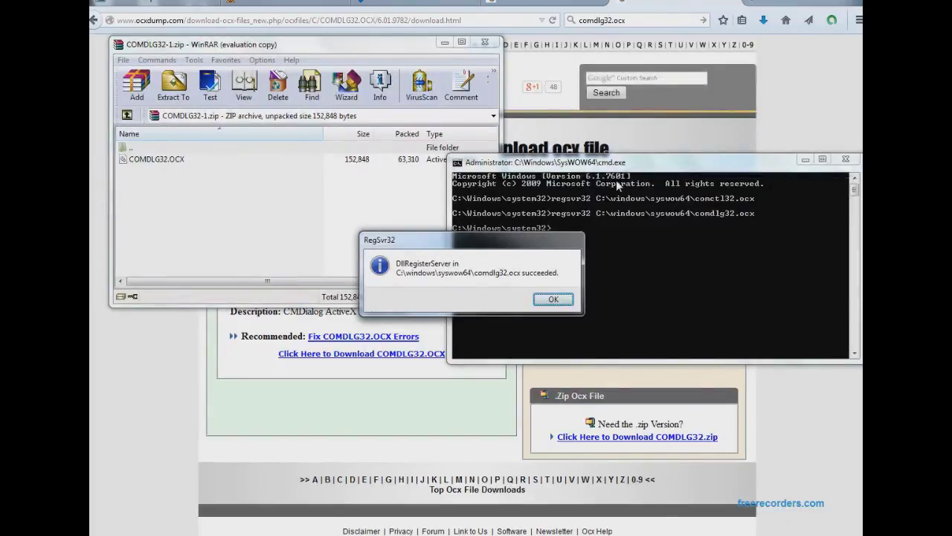
pyautogui.press('Return')
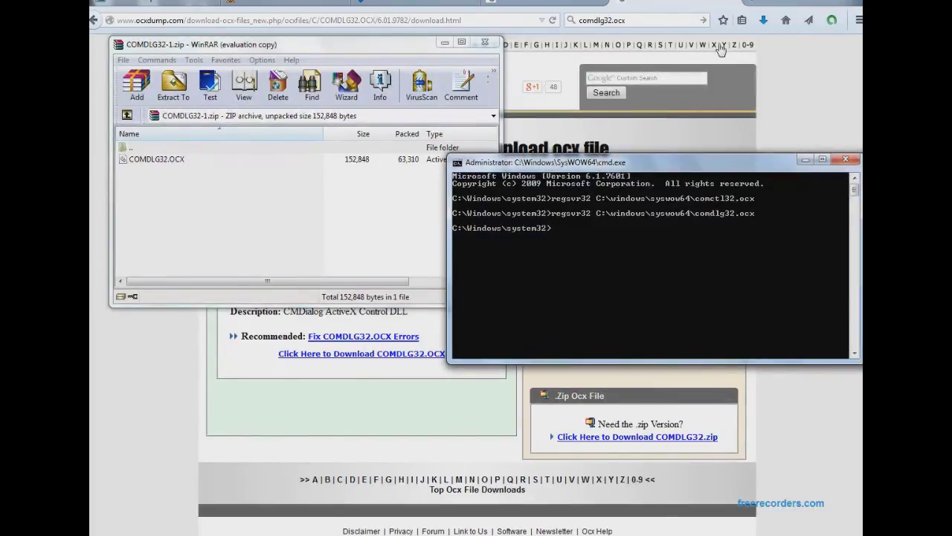
# Close the command prompt, the COMDLG32-1.zip archive window and the SysWOW64 search results window.
pyautogui.click(845, 160)
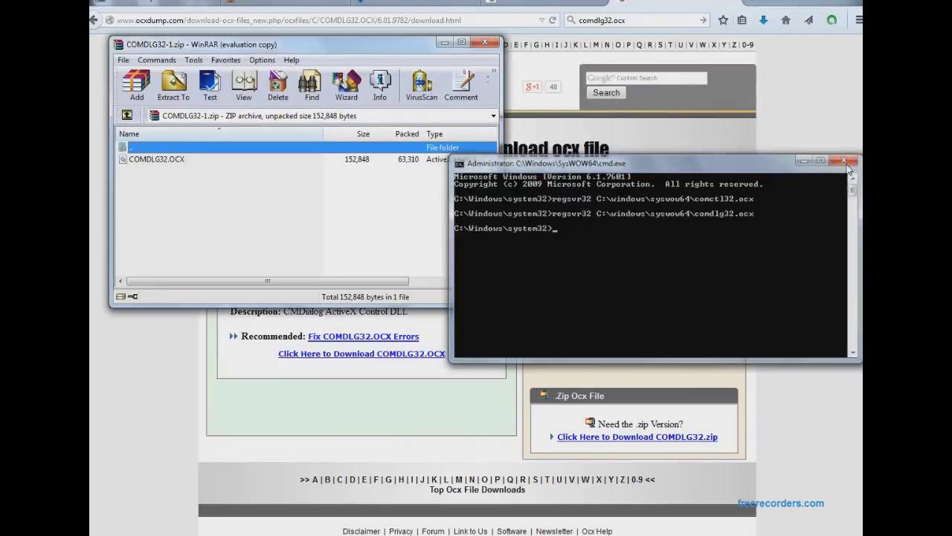
pyautogui.click(485, 42)
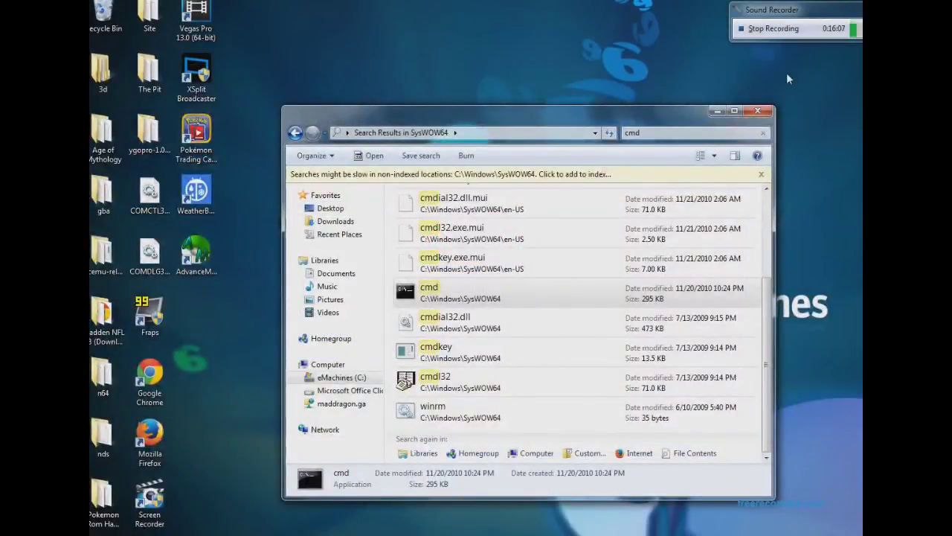
pyautogui.click(761, 111)
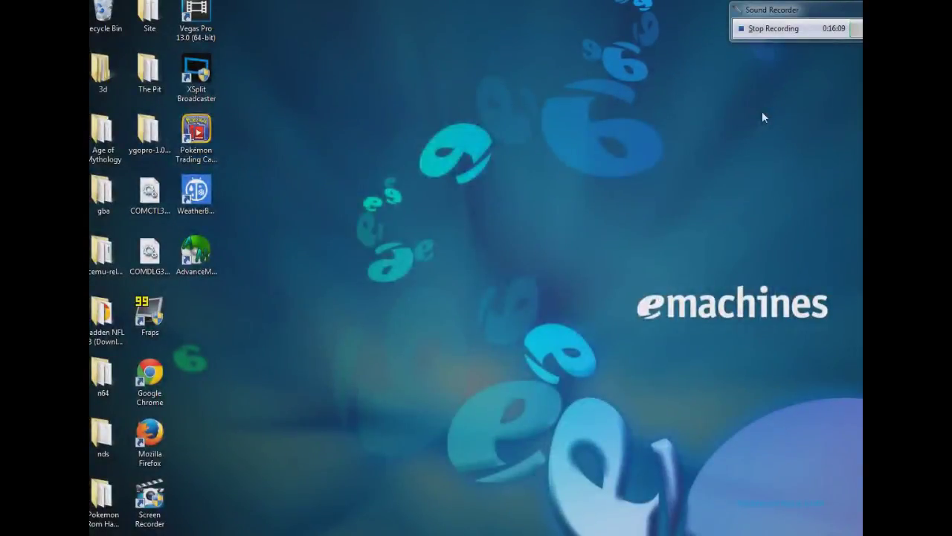